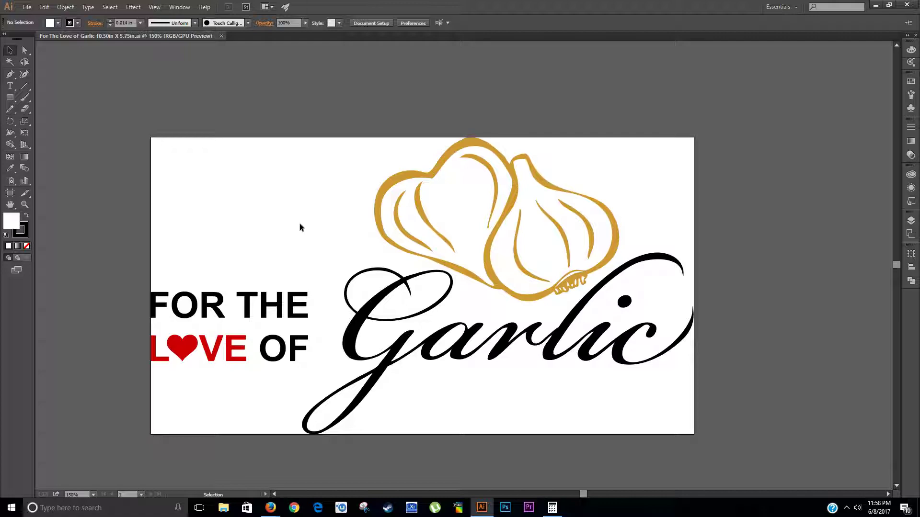
Marquee-select the entire garlic logo artwork, then deselect it
scroll(300, 226, up, 1)
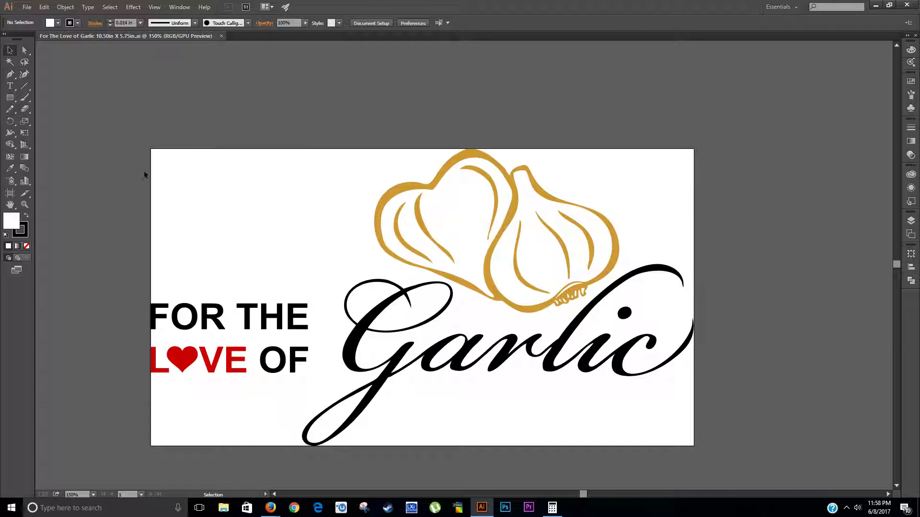
drag(119, 125, 752, 478)
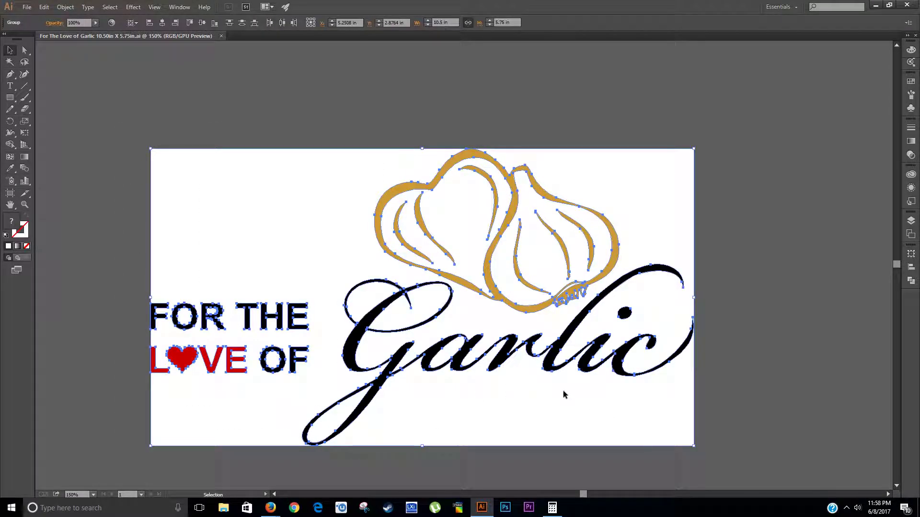
click(728, 317)
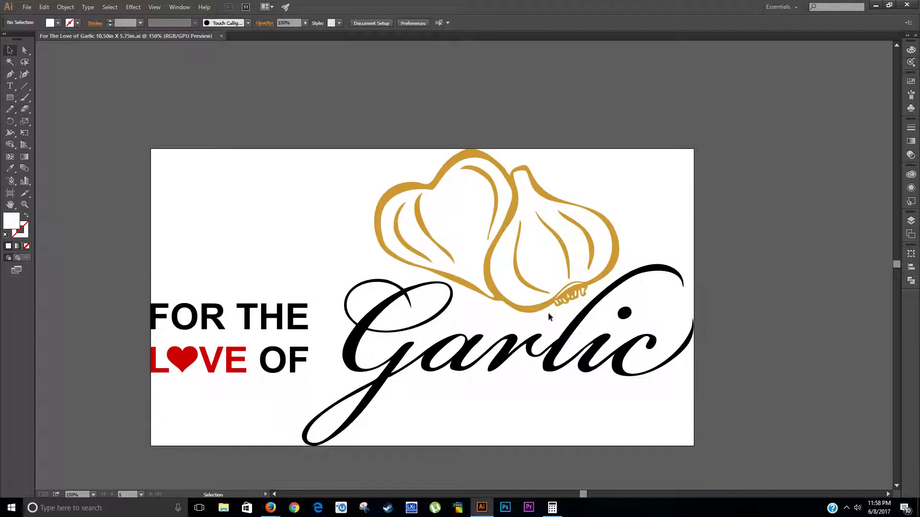
Draw a small star with the Star tool above the artboard's top-left corner and fill it black
click(13, 97)
drag(13, 98, 44, 144)
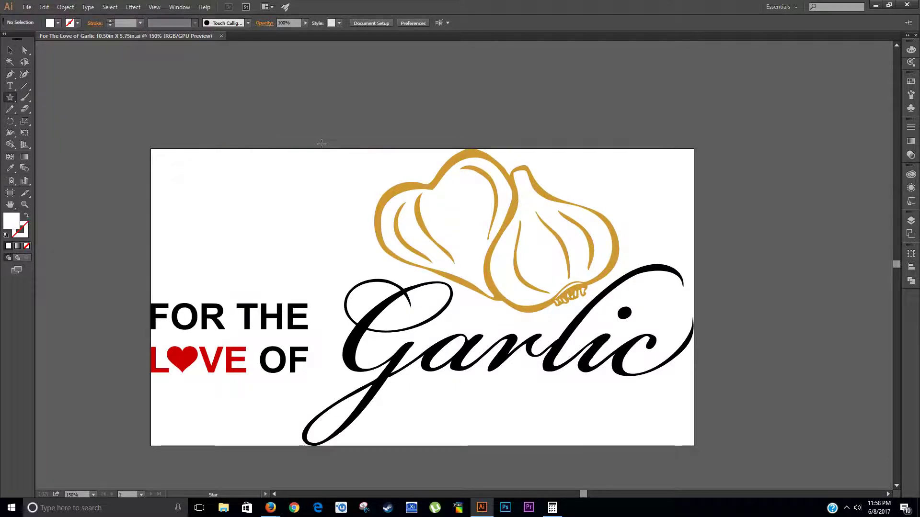
scroll(218, 208, up, 1)
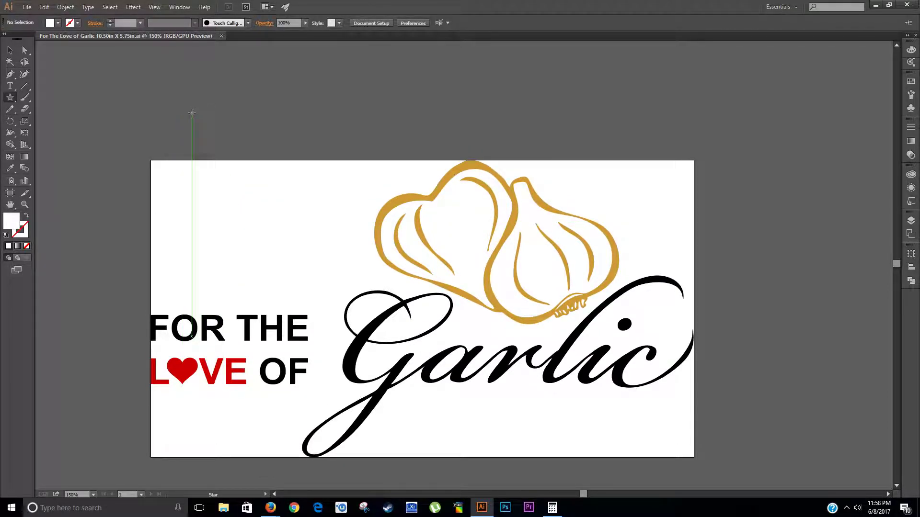
drag(192, 113, 200, 123)
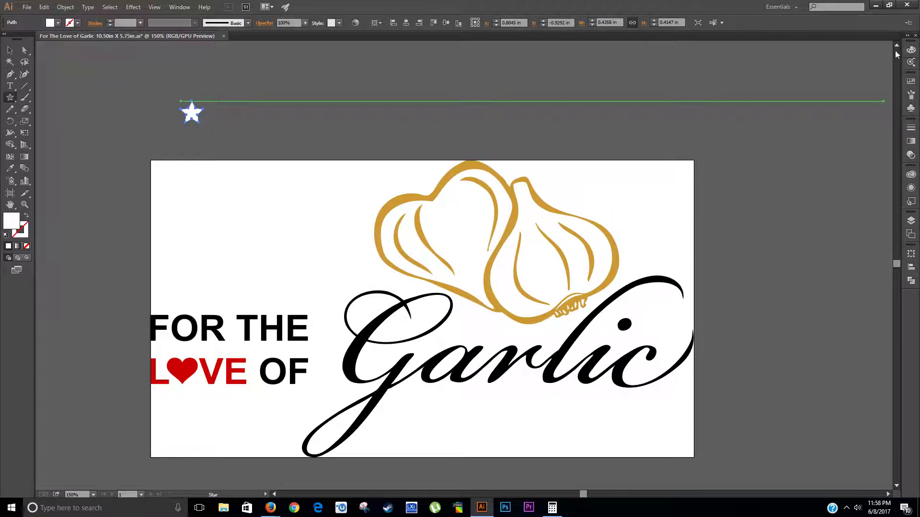
click(911, 50)
click(802, 55)
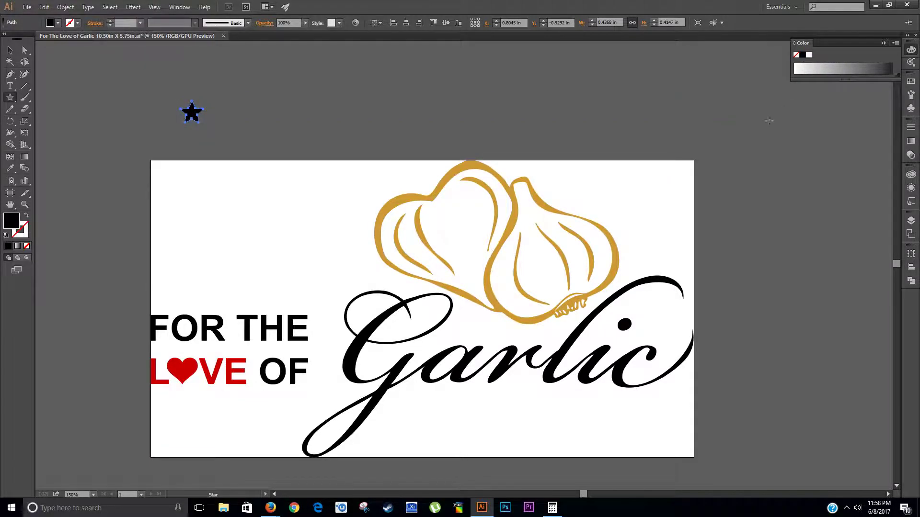
scroll(319, 75, up, 1)
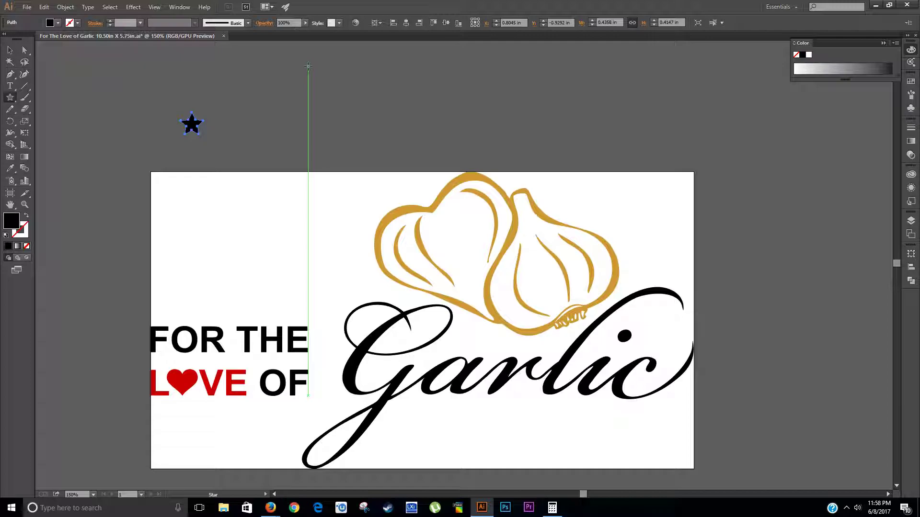
Show rulers, pull a horizontal guide above the artboard, raise it slightly, and snap the star onto it
key(ctrl+r)
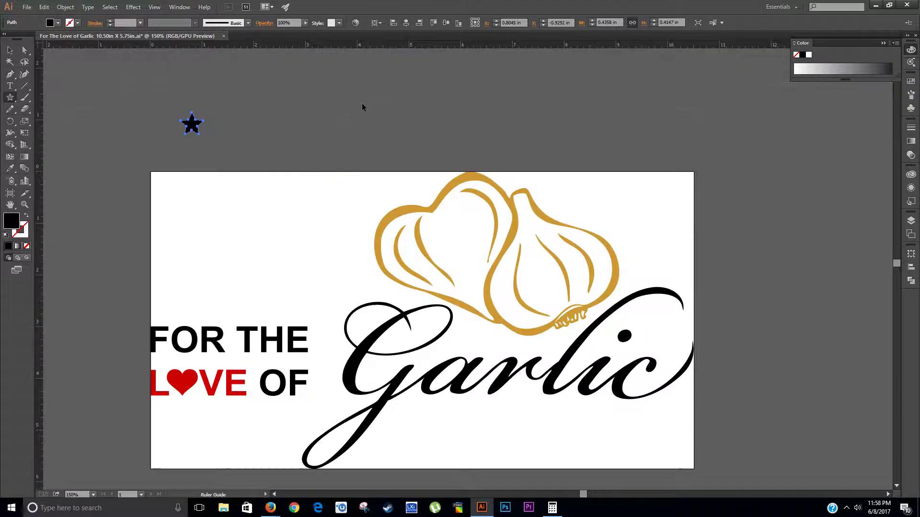
drag(362, 104, 349, 143)
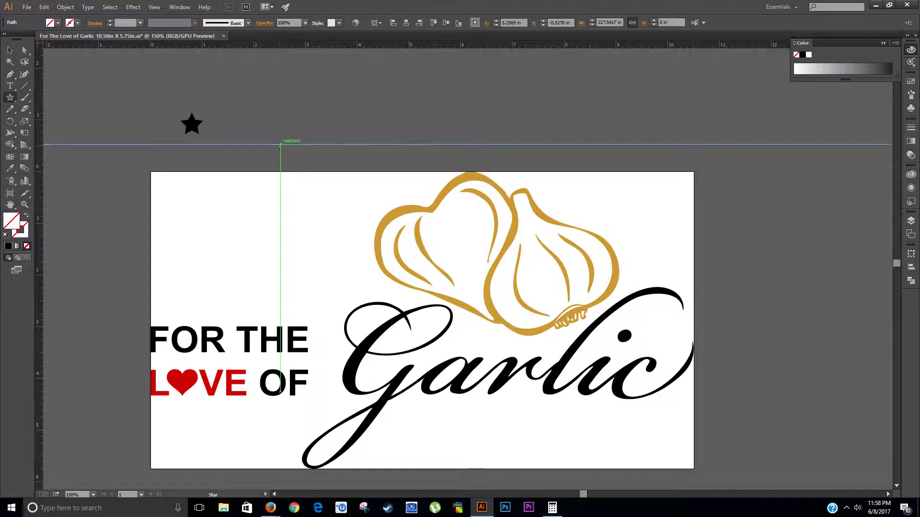
click(24, 50)
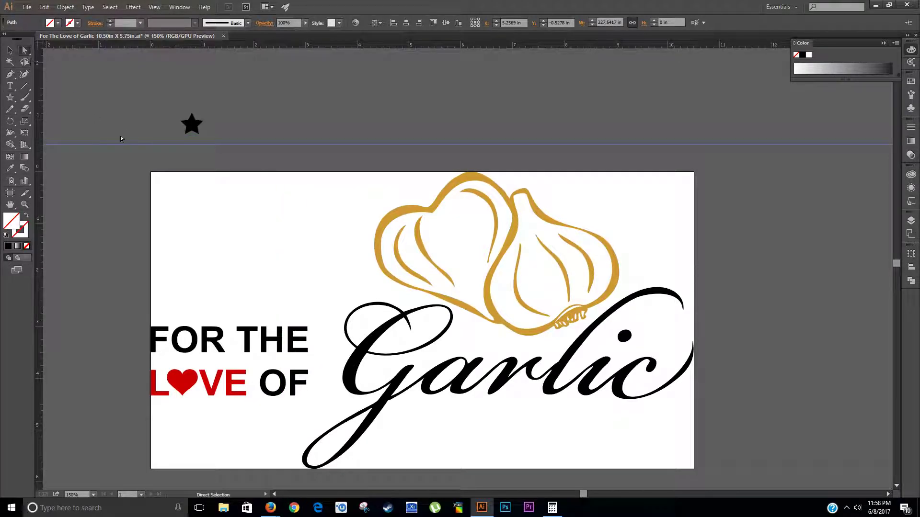
click(315, 151)
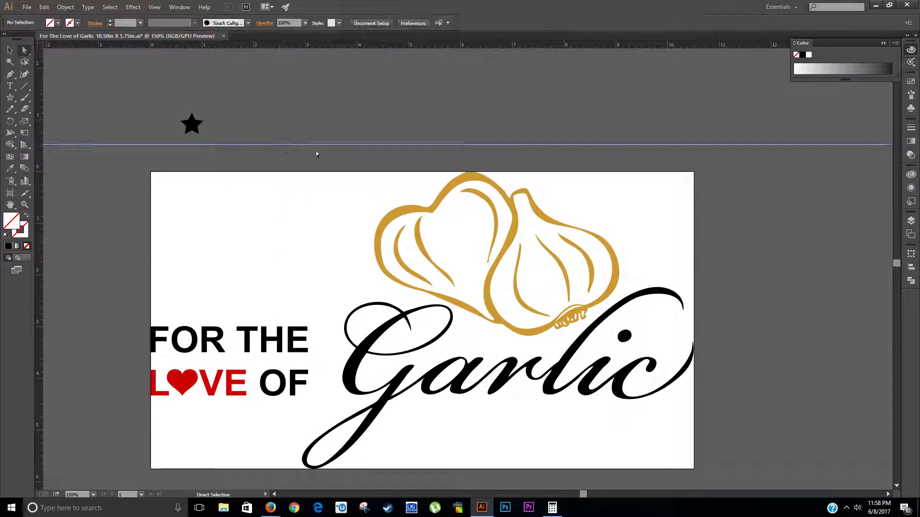
drag(314, 144, 313, 135)
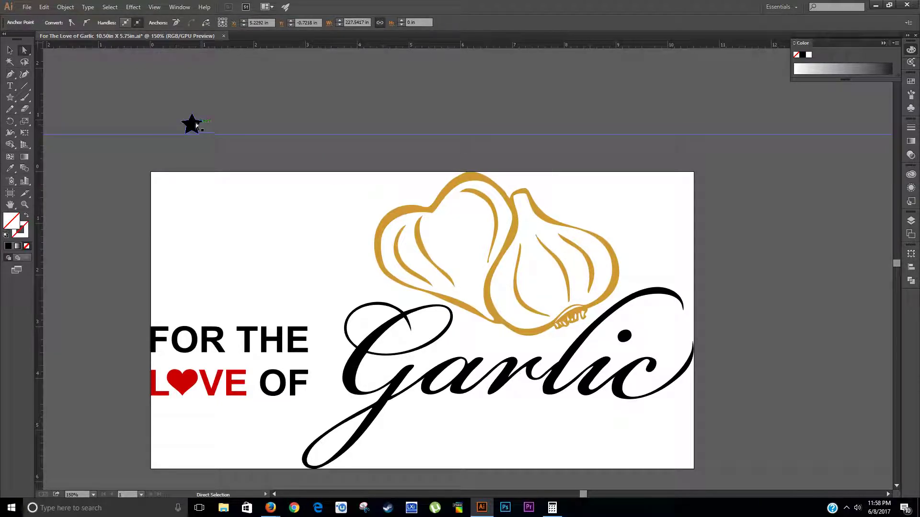
mouse_move(196, 125)
mouse_down()
mouse_move(183, 123)
mouse_move(203, 123)
mouse_up()
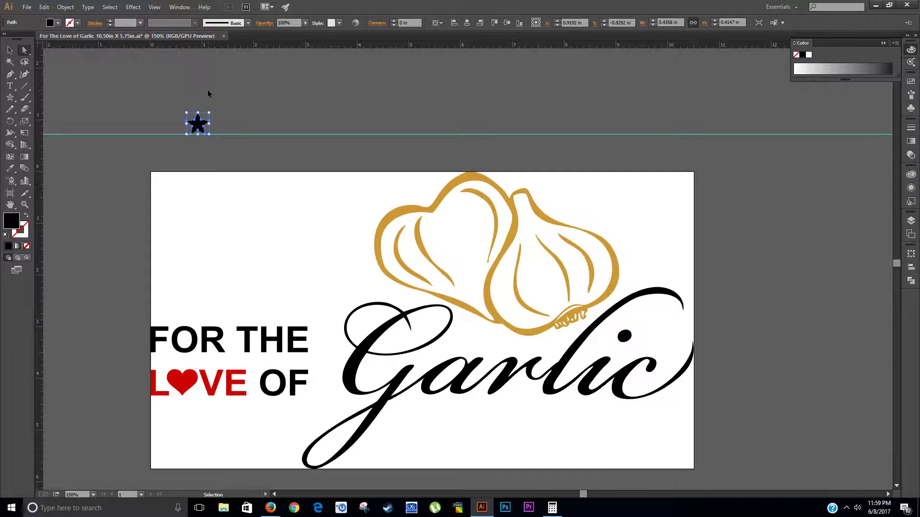
At 300% zoom, nudge the star right onto the guide and reselect it as a whole object
key(ctrl+equal)
scroll(256, 163, up, 4)
scroll(134, 149, up, 1)
scroll(134, 149, left, 10)
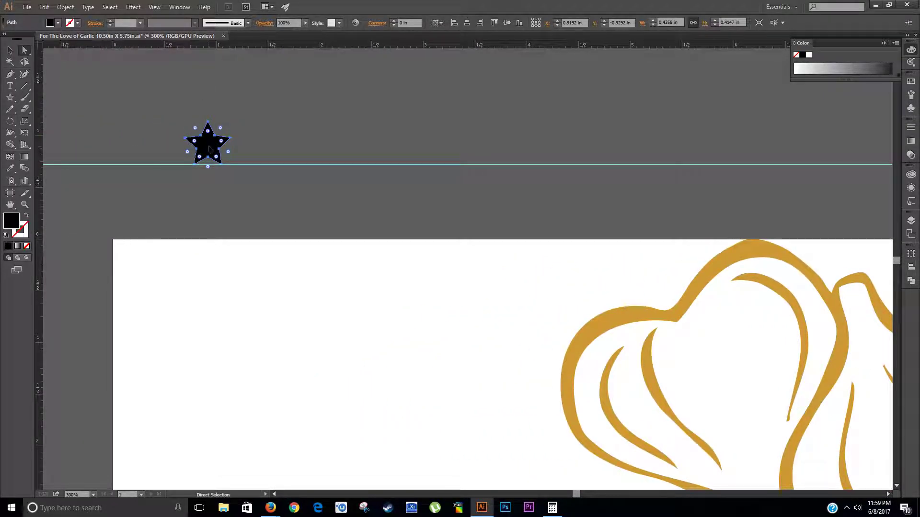
drag(208, 149, 215, 147)
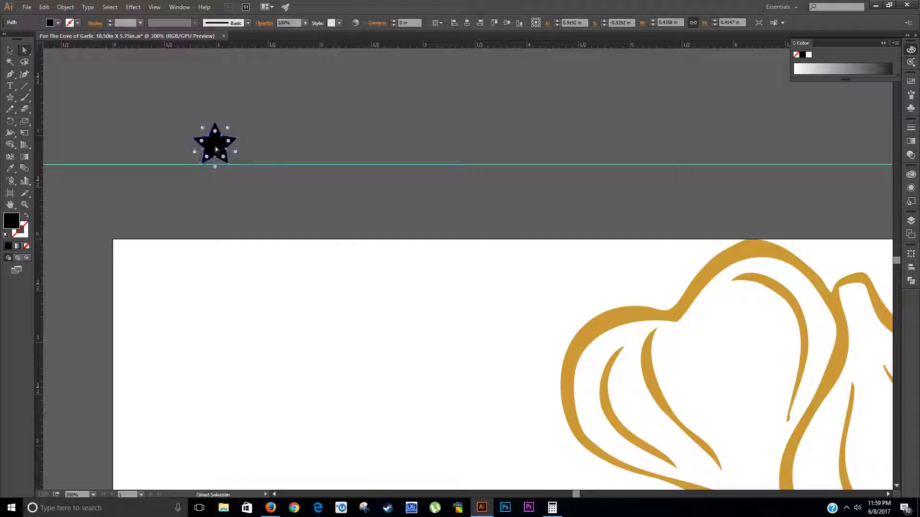
click(287, 120)
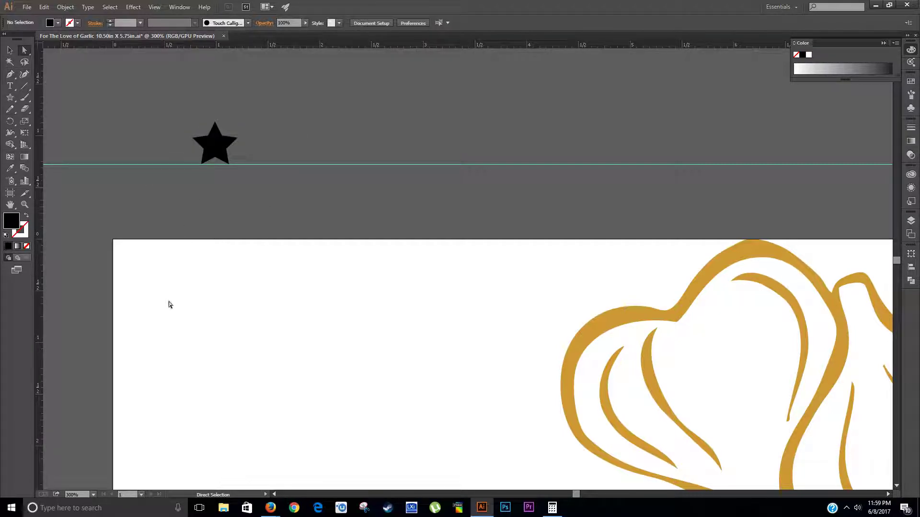
click(224, 153)
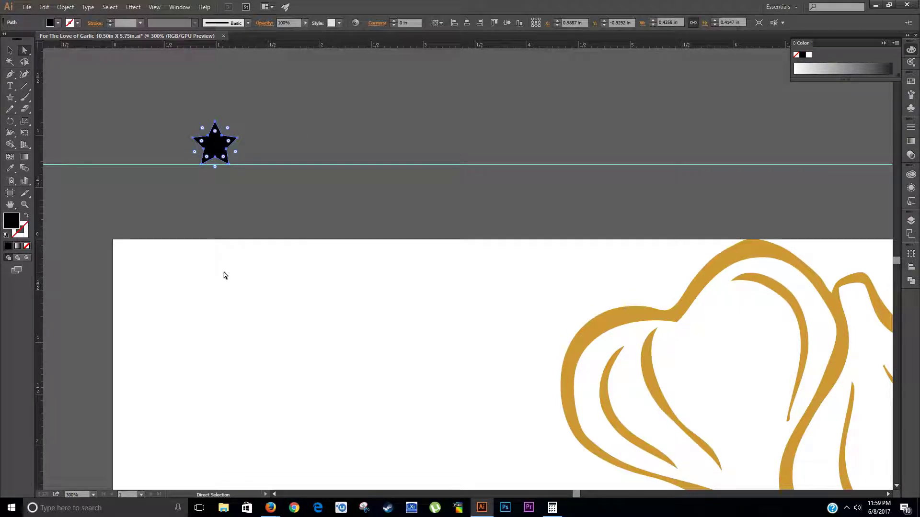
key(v)
scroll(222, 226, right, 10)
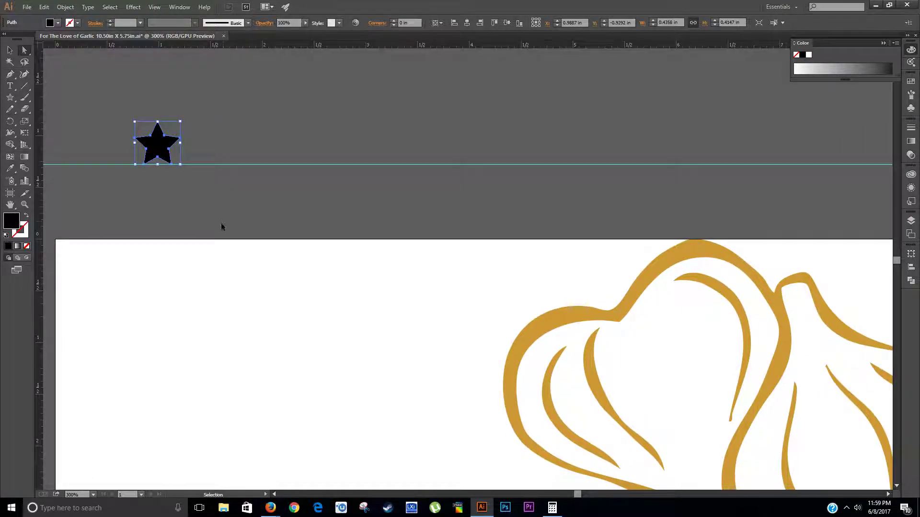
scroll(205, 237, right, 10)
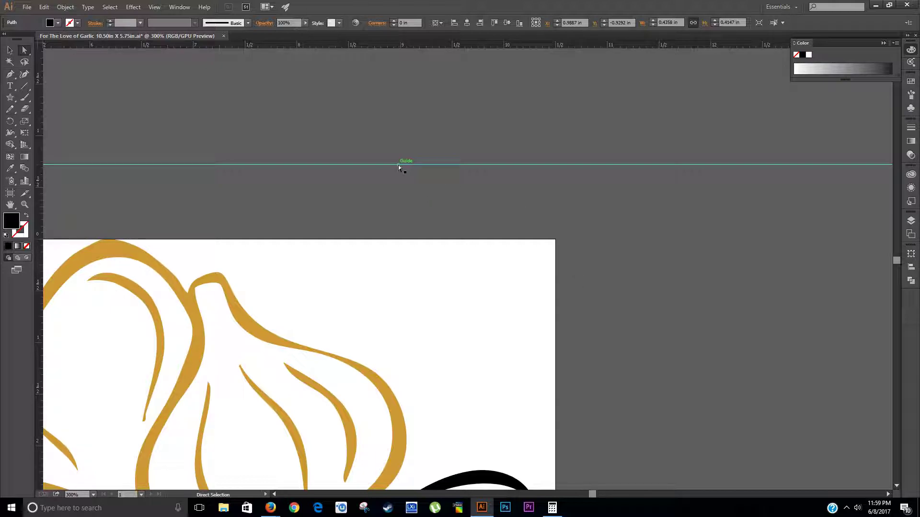
Paste a copy of the star onto the guide above the artboard's top-right
key(ctrl)
key(ctrl+v)
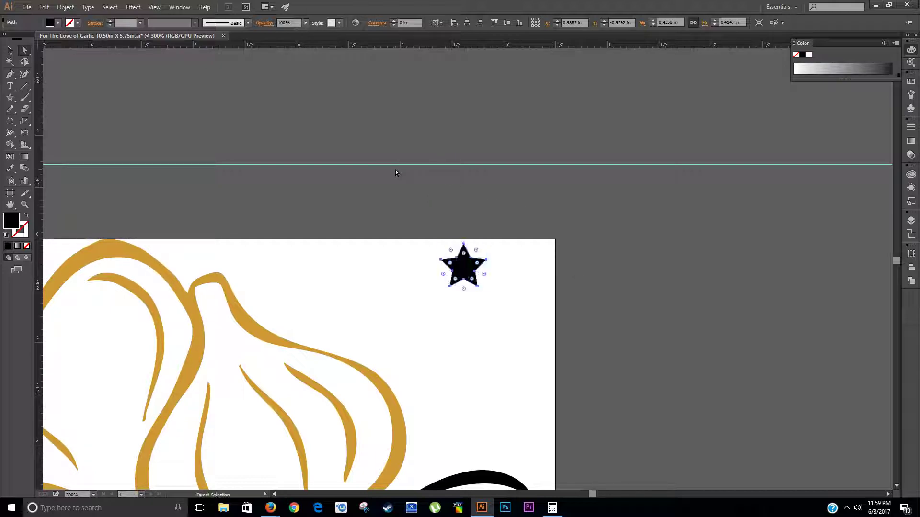
drag(462, 276, 400, 151)
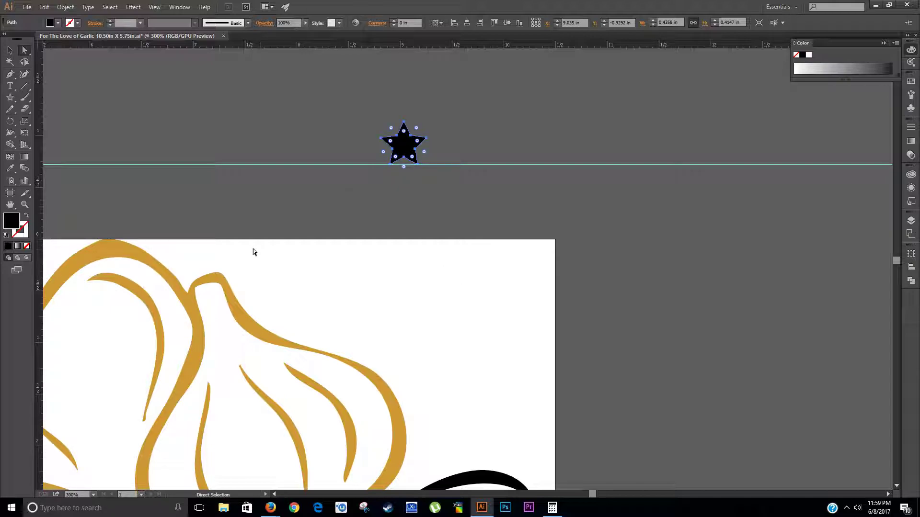
Zoom out, select the horizontal guide, and release it into an ordinary path
key(ctrl+minus)
key(ctrl+minus)
key(ctrl+minus)
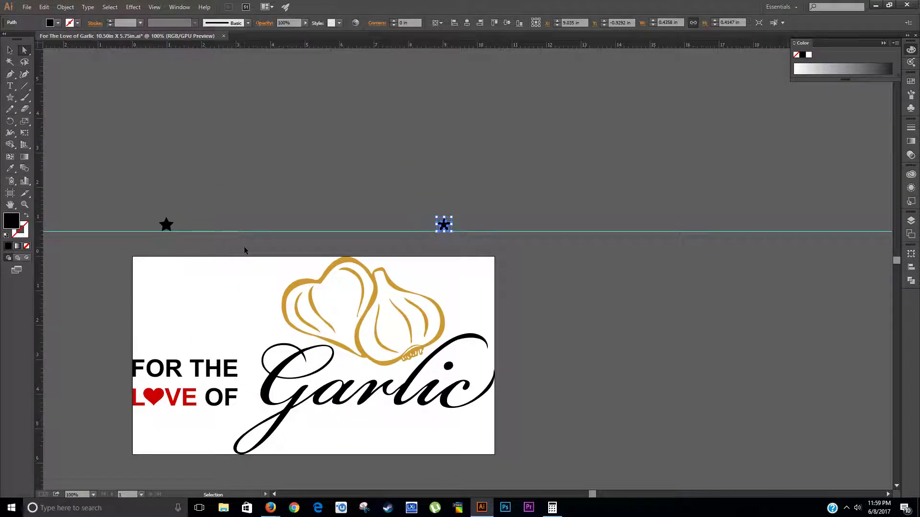
scroll(291, 118, left, 2)
key(a)
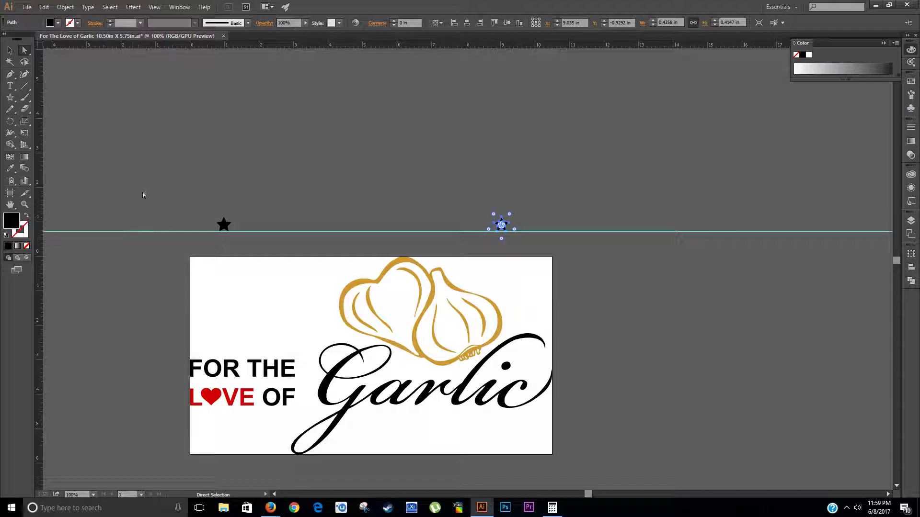
drag(142, 192, 122, 356)
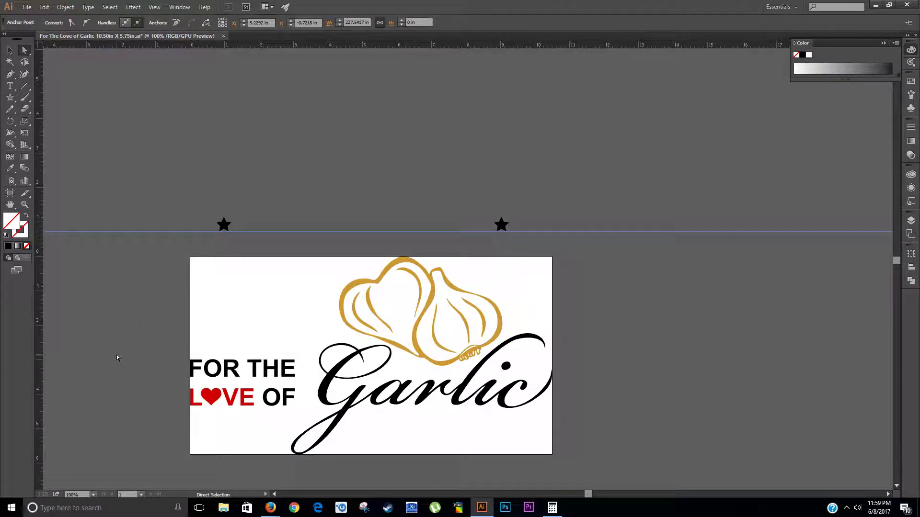
key(ctrl+alt+5)
scroll(140, 275, down, 2)
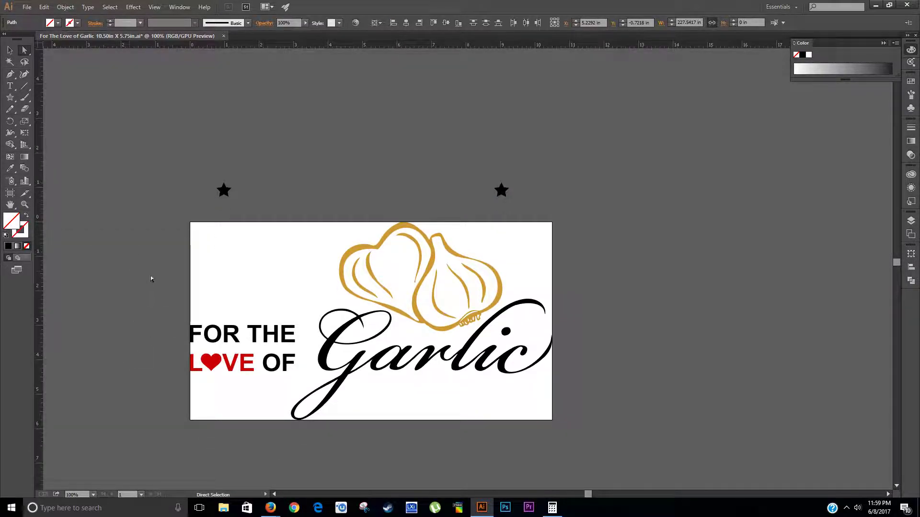
scroll(150, 276, down, 2)
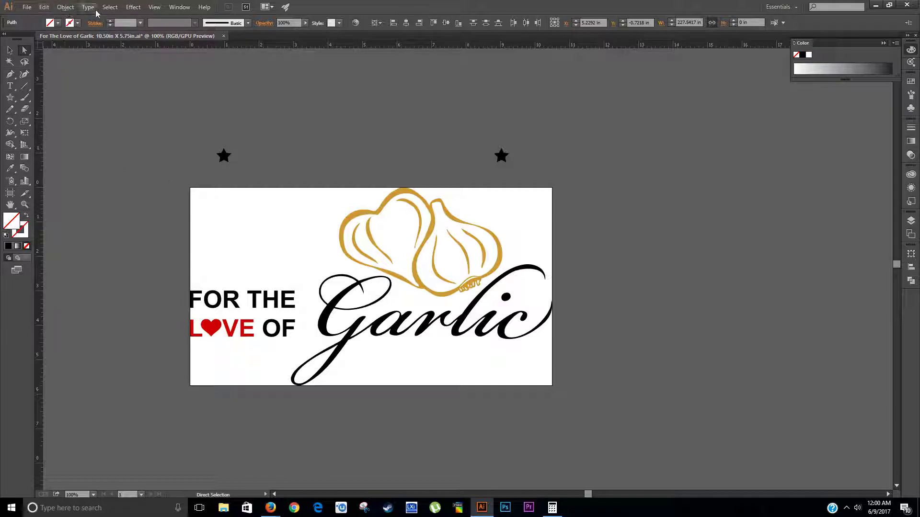
Use Object > Artboards > Fit to Artwork Bounds so the artboard includes both stars
click(66, 7)
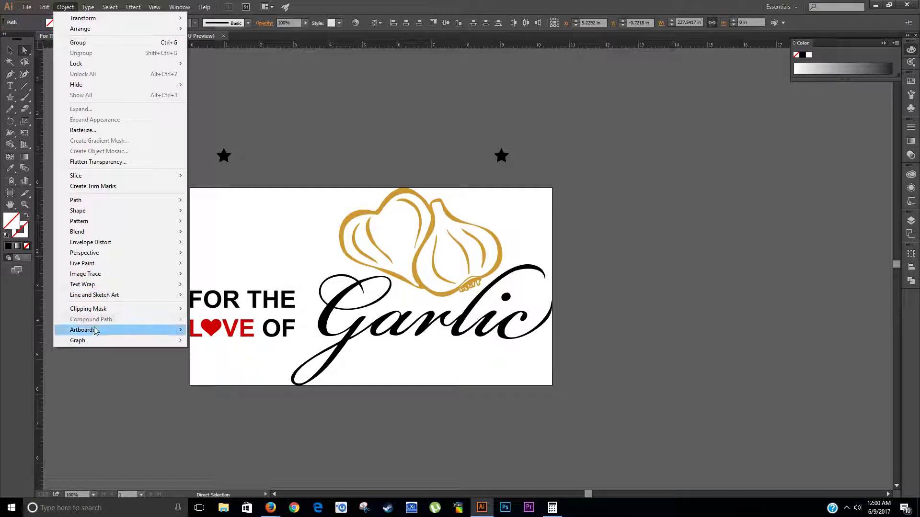
mouse_move(95, 330)
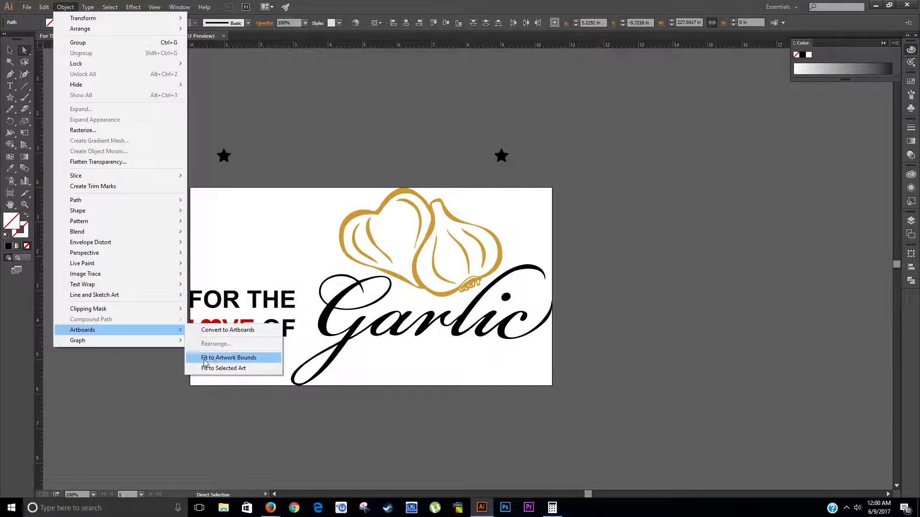
click(224, 359)
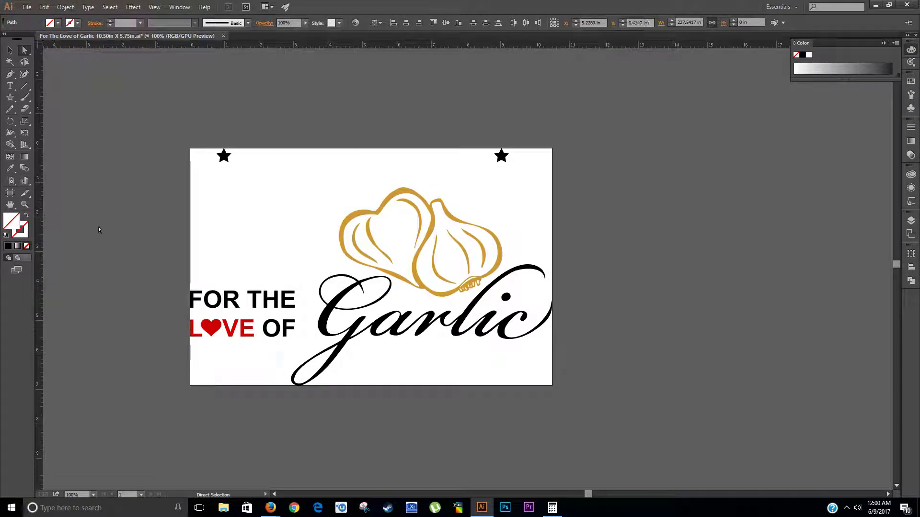
scroll(545, 188, left, 3)
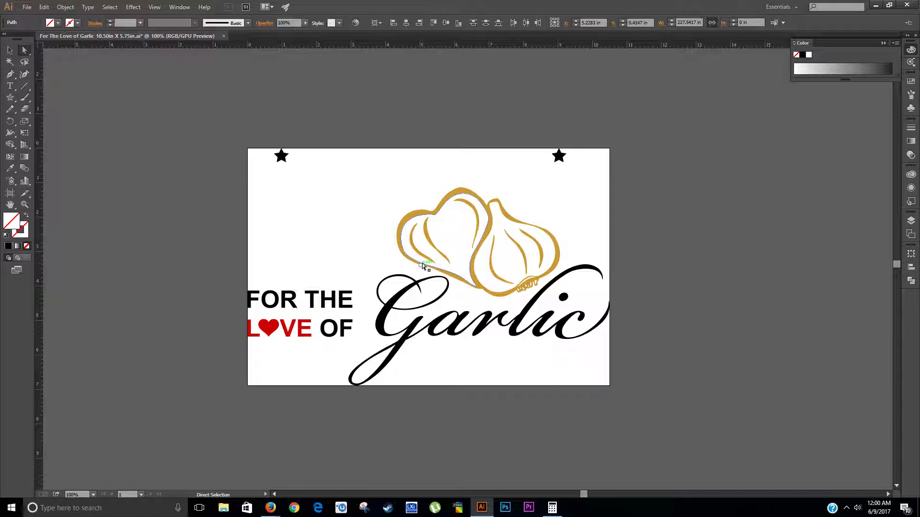
scroll(424, 271, down, 1)
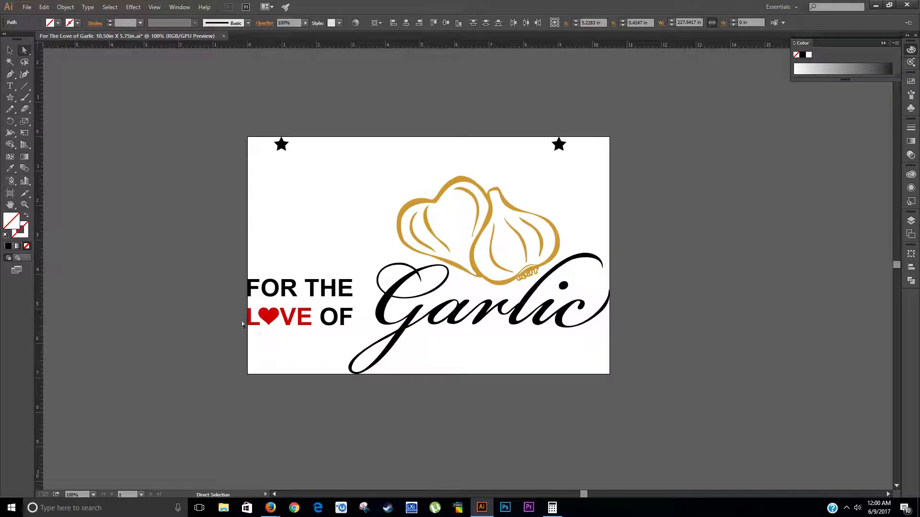
Select the red LOVE letters plus the gold garlic bulbs group and delete them
drag(242, 307, 316, 336)
key(v)
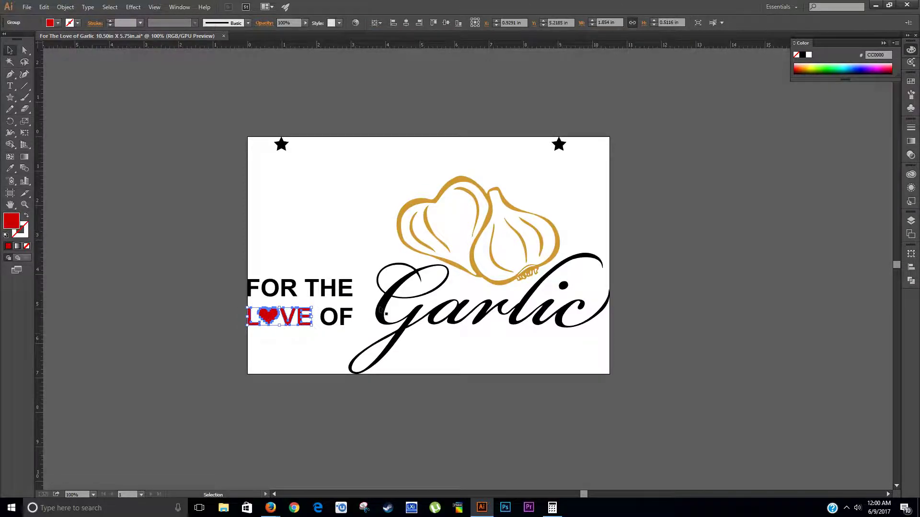
shift+click(486, 217)
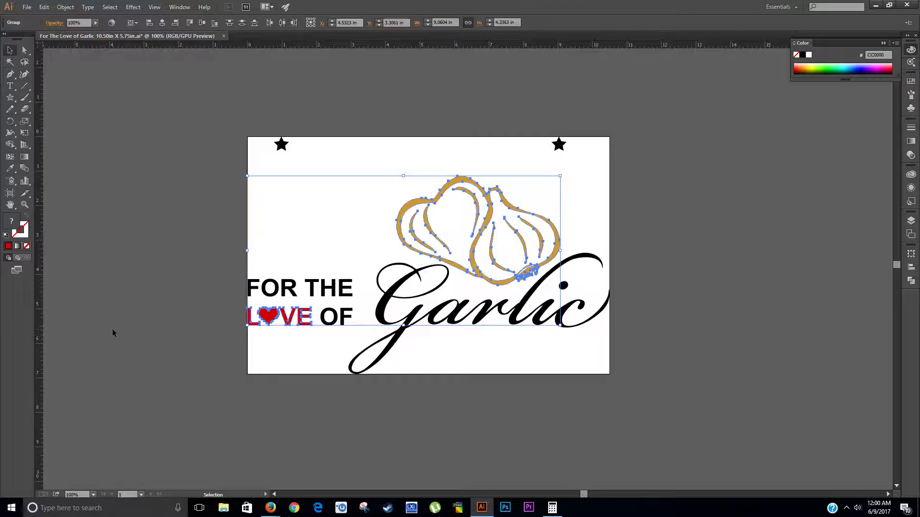
key(Delete)
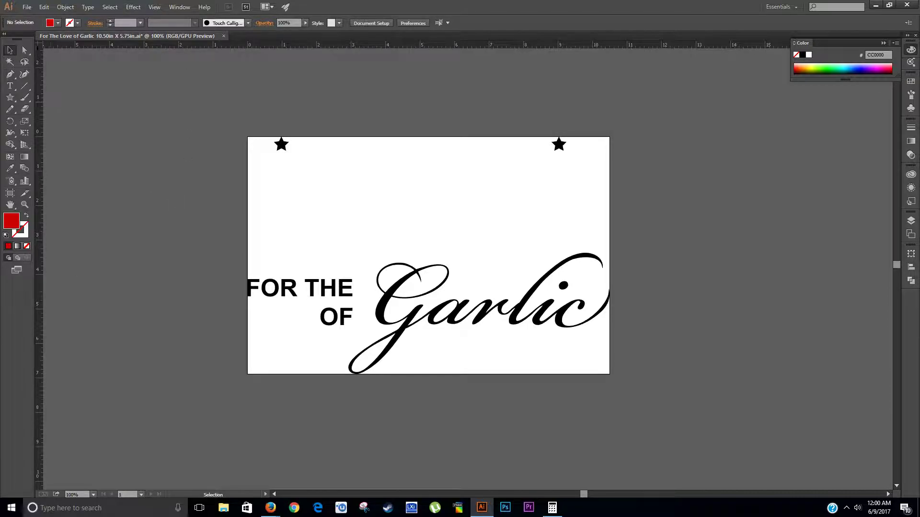
Save As 'For The Love of Garlic 10.50in X 5.75in Black.ai' in Desktop > Love of Garlic
click(30, 8)
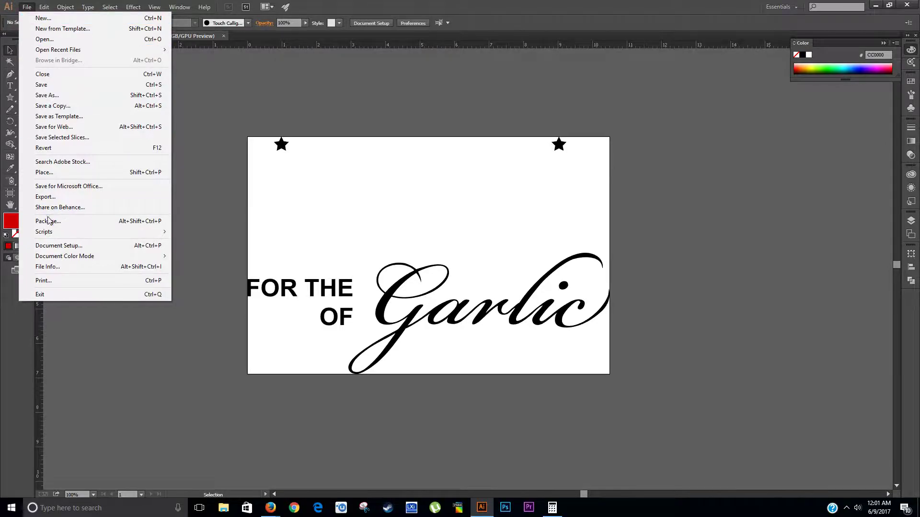
click(64, 95)
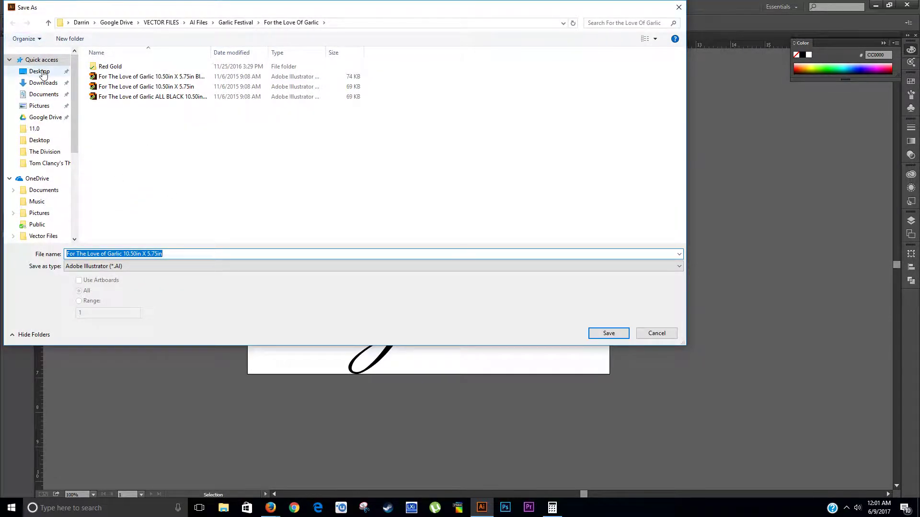
click(39, 72)
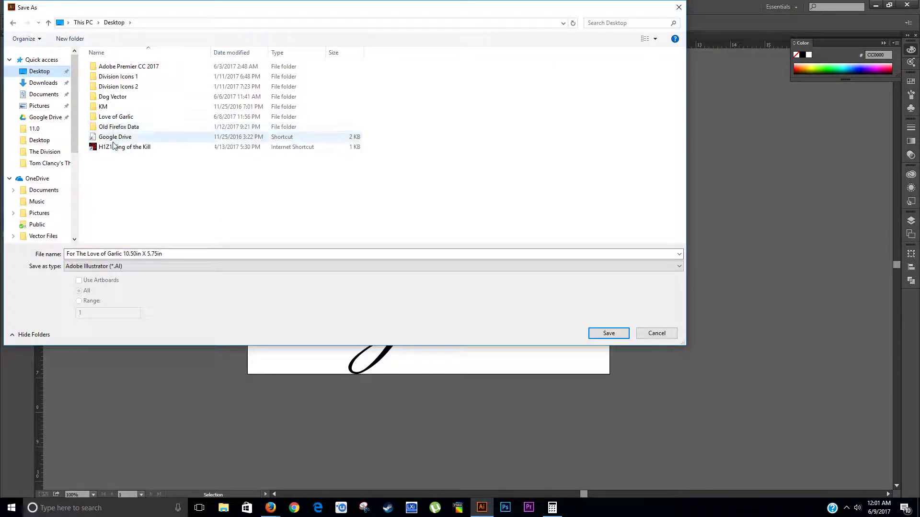
double_click(117, 117)
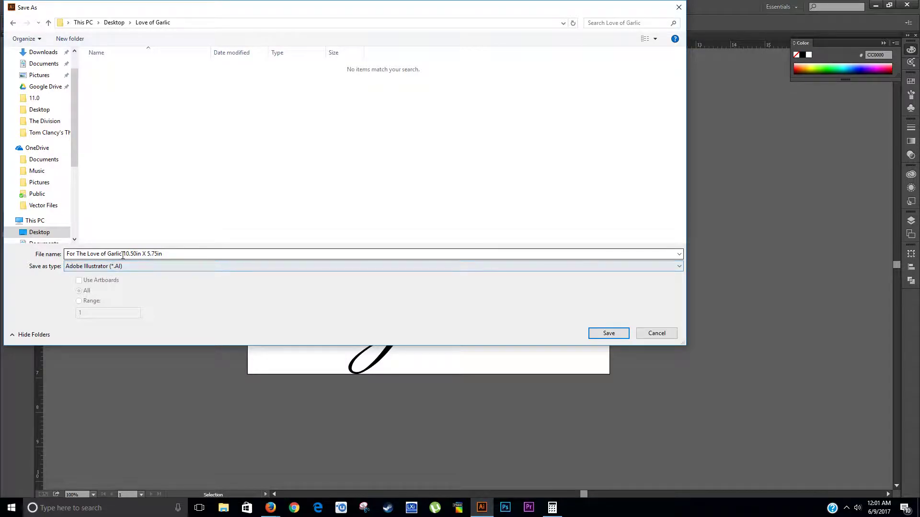
click(122, 255)
click(191, 252)
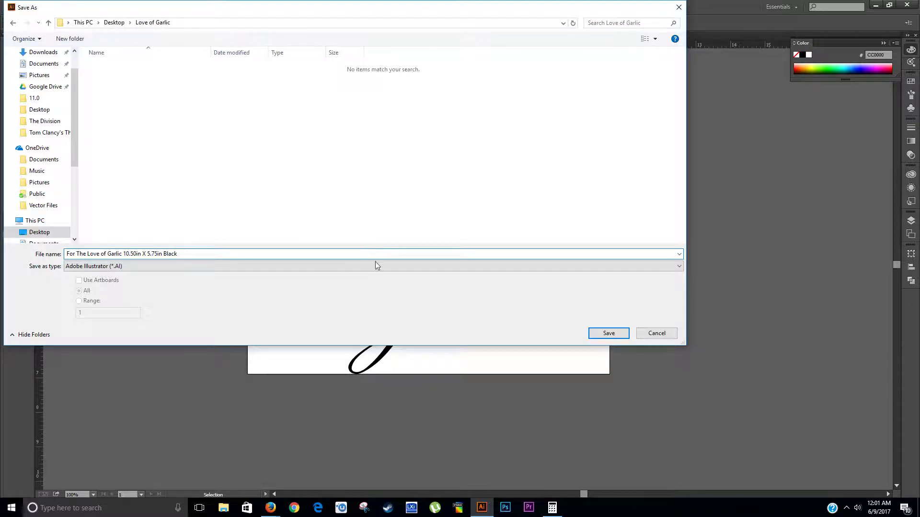
click(608, 334)
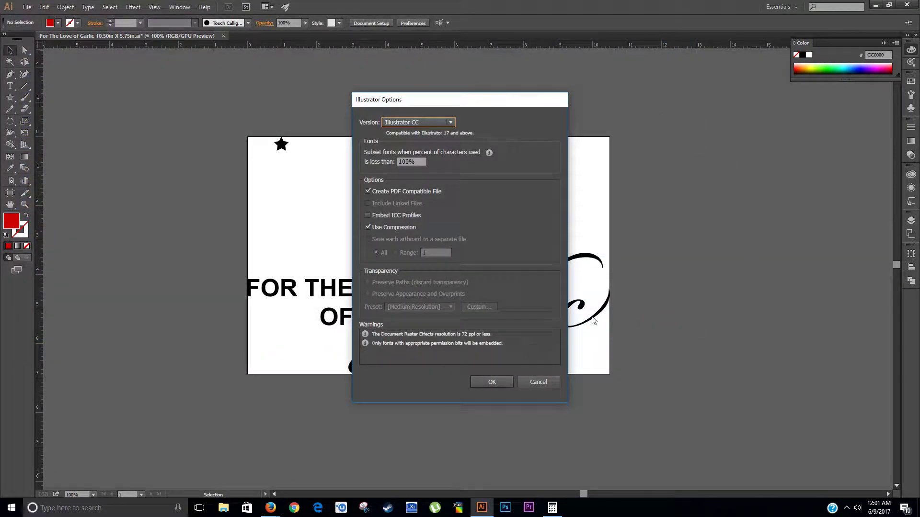
click(491, 382)
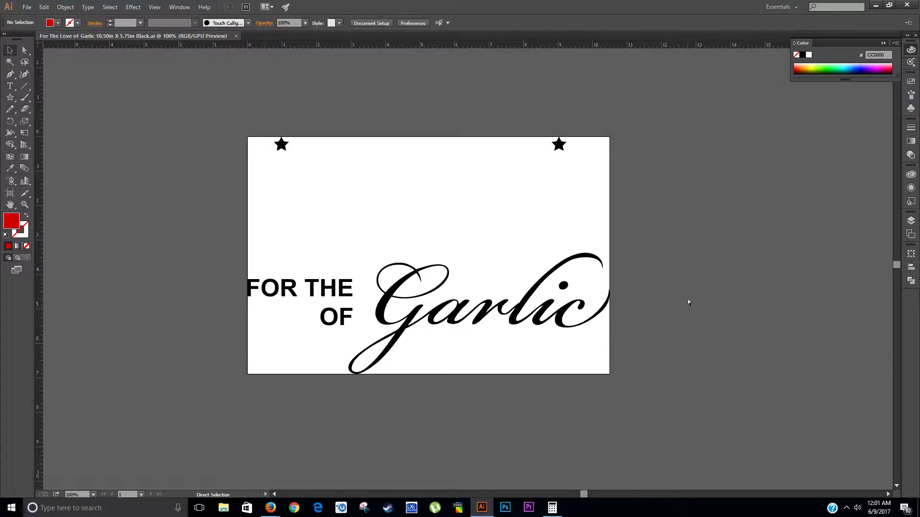
Undo the deletion to restore the garlic and LOVE, then select the lower black lettering group
key(ctrl+z)
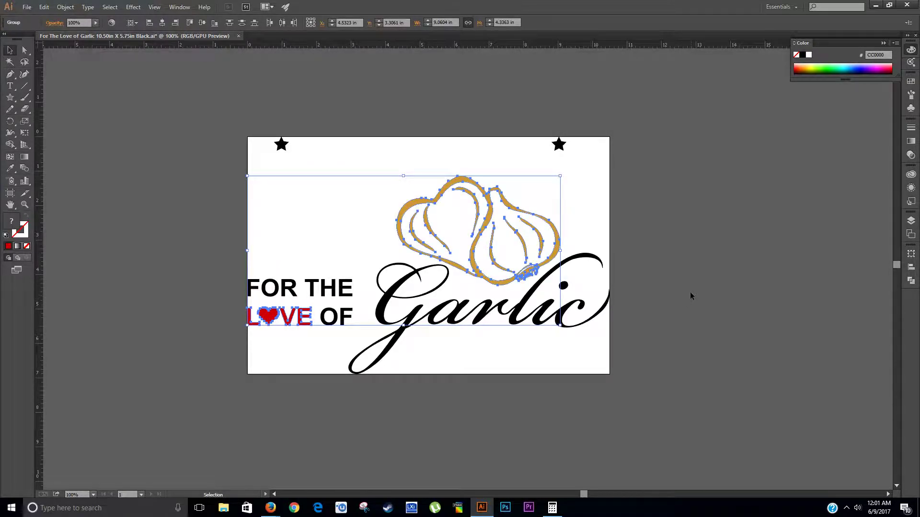
click(713, 297)
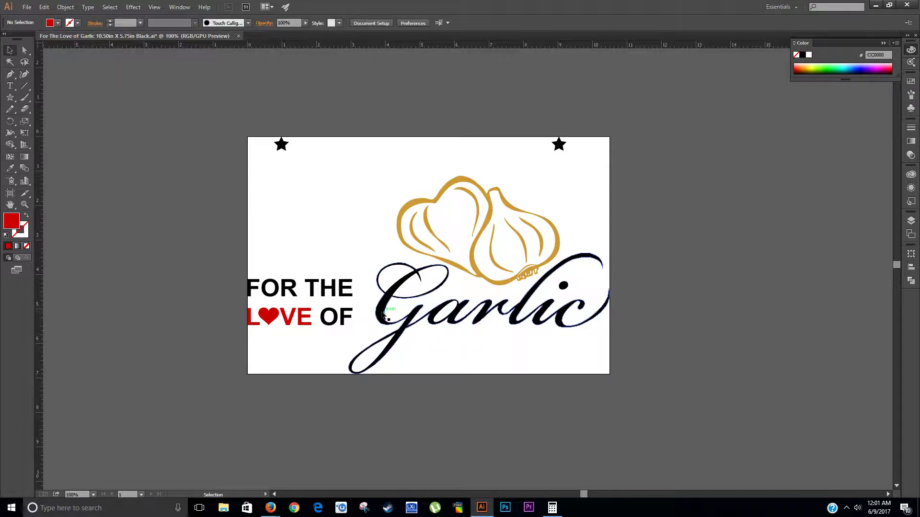
click(381, 315)
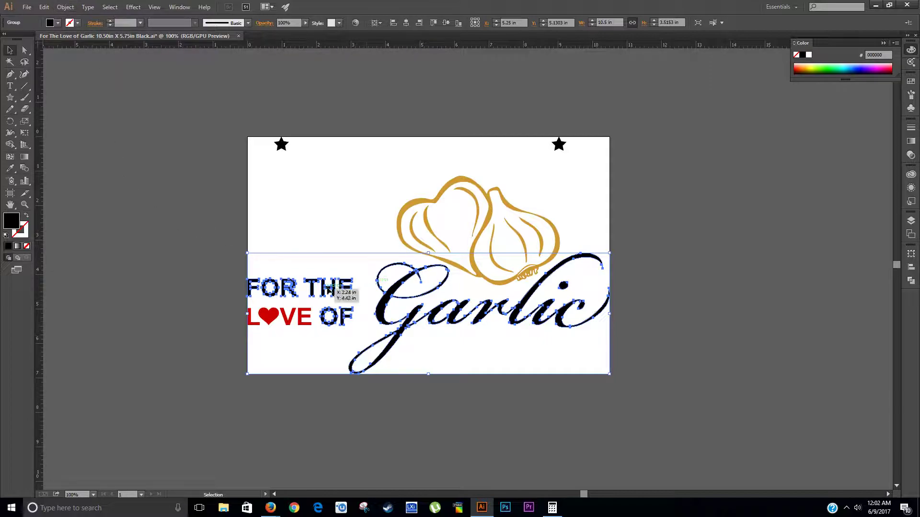
Ungroup the black lettering, then select only the Garlic script
click(65, 6)
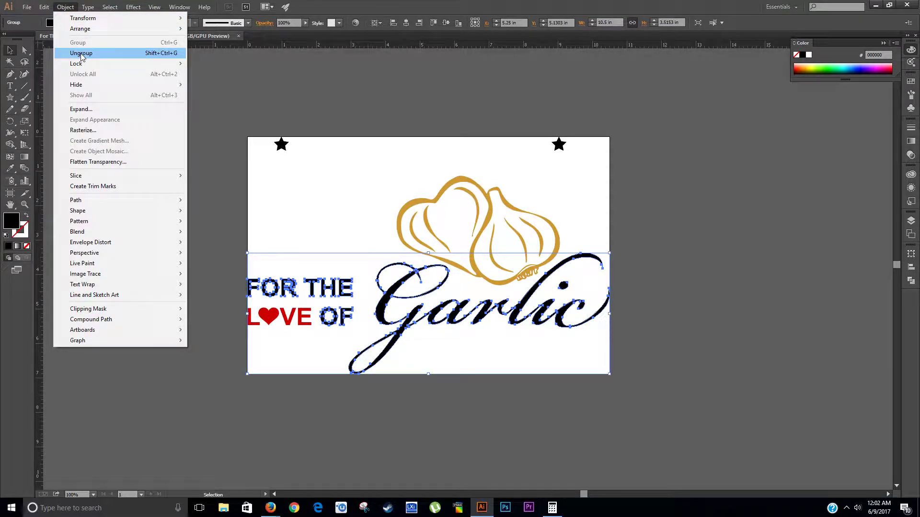
click(80, 53)
click(103, 171)
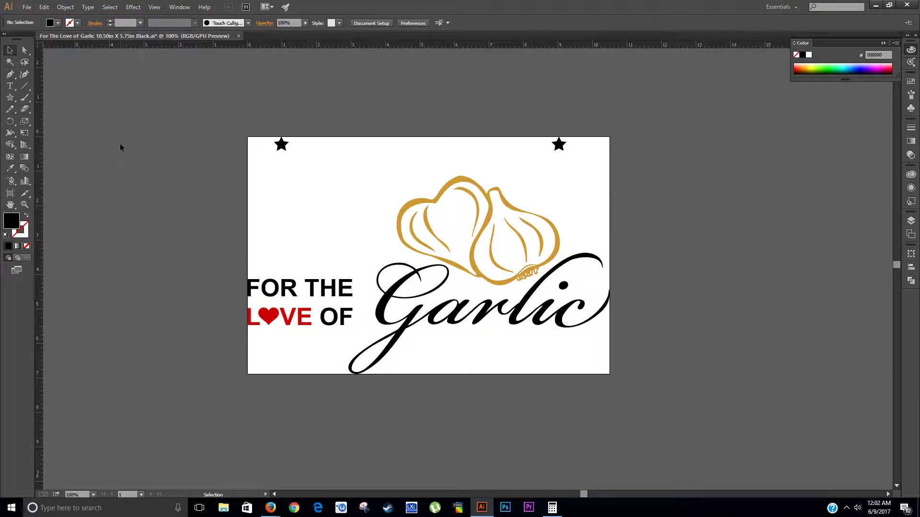
click(403, 326)
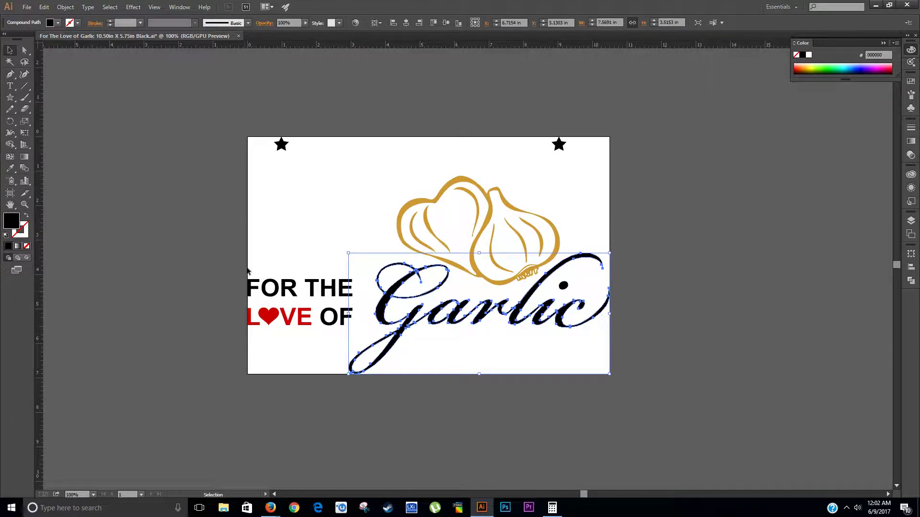
Add each black letter of FOR THE and OF to the Garlic selection
key(ctrl+equal)
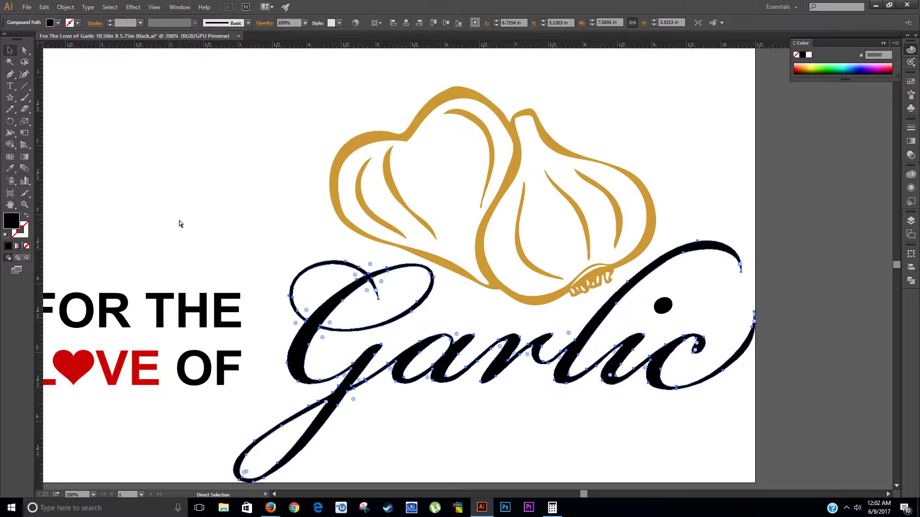
scroll(251, 318, left, 3)
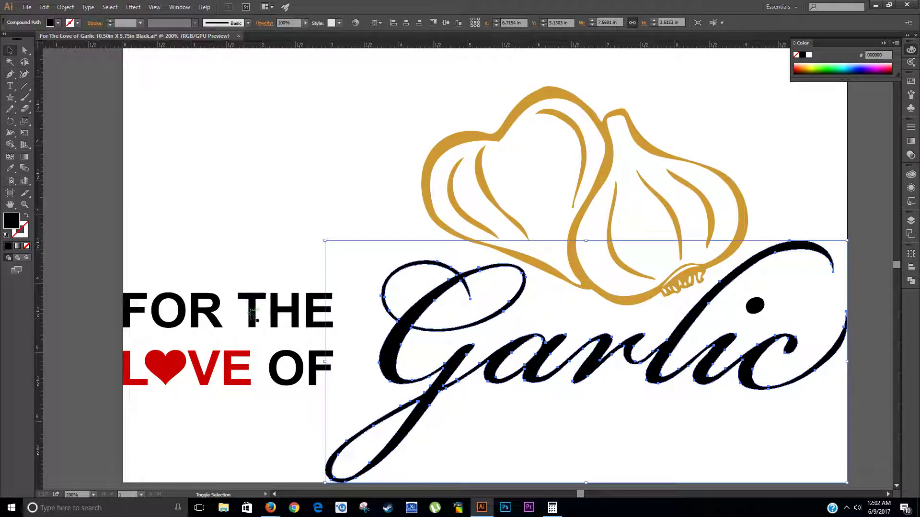
shift+click(253, 316)
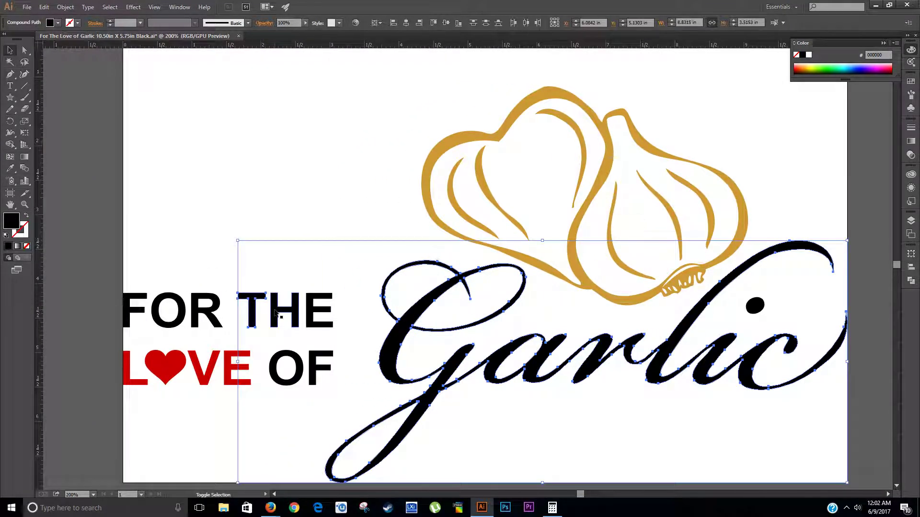
shift+click(276, 315)
shift+click(299, 362)
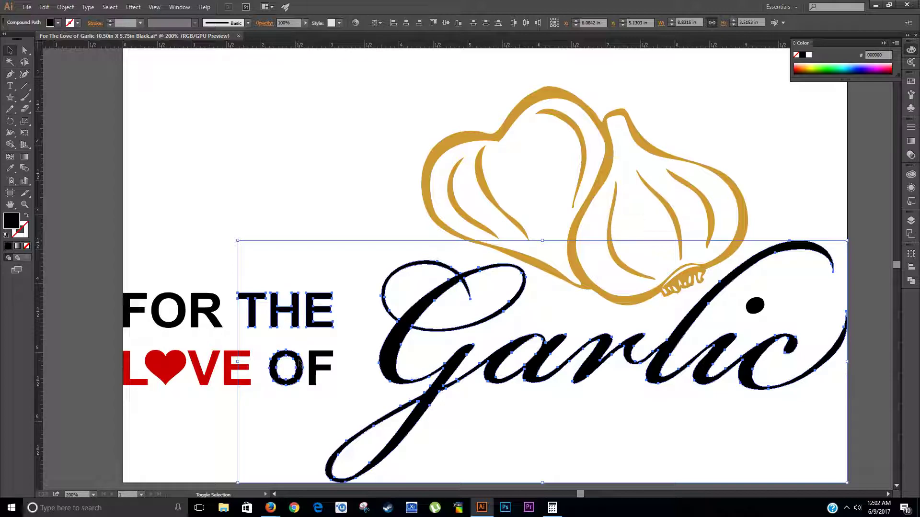
shift+click(314, 383)
shift+click(216, 320)
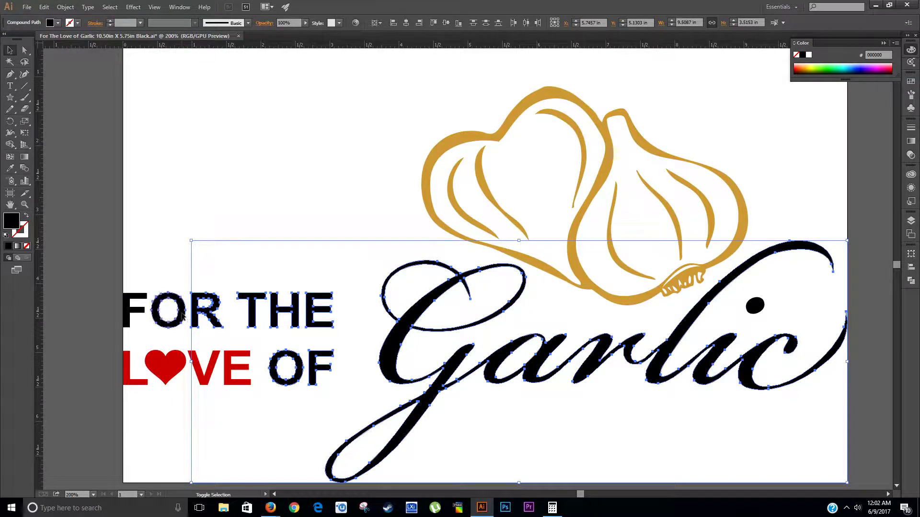
shift+click(159, 312)
scroll(196, 313, left, 3)
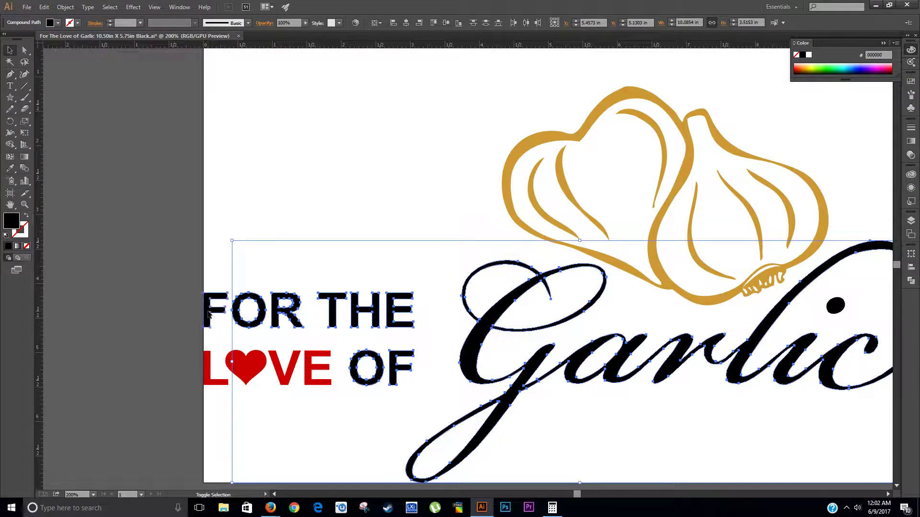
shift+click(208, 314)
scroll(153, 240, down, 2)
scroll(161, 240, right, 5)
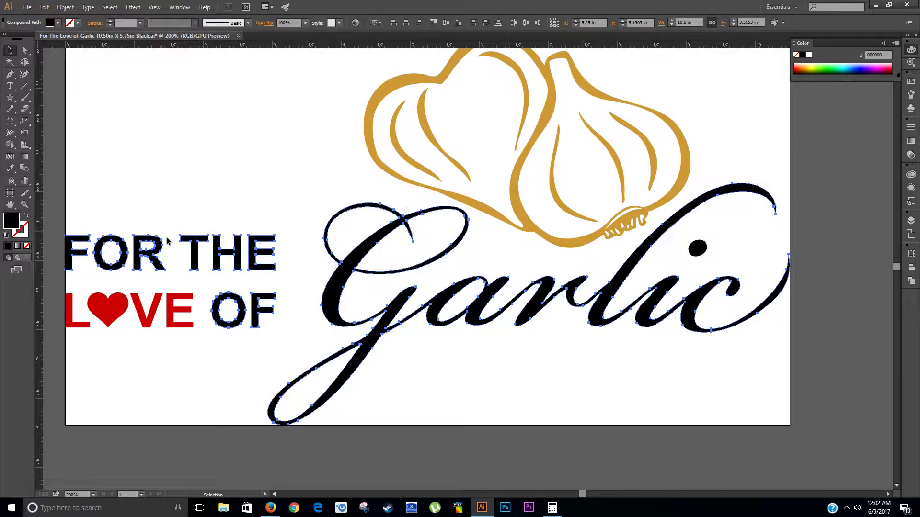
scroll(166, 241, up, 2)
Group the selected black lettering with Object > Group, then deselect
click(65, 6)
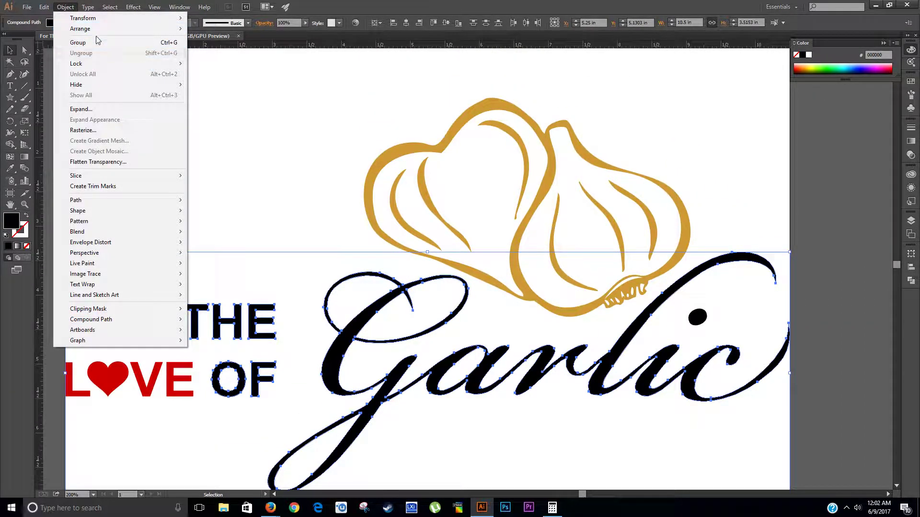
click(99, 42)
scroll(256, 194, left, 4)
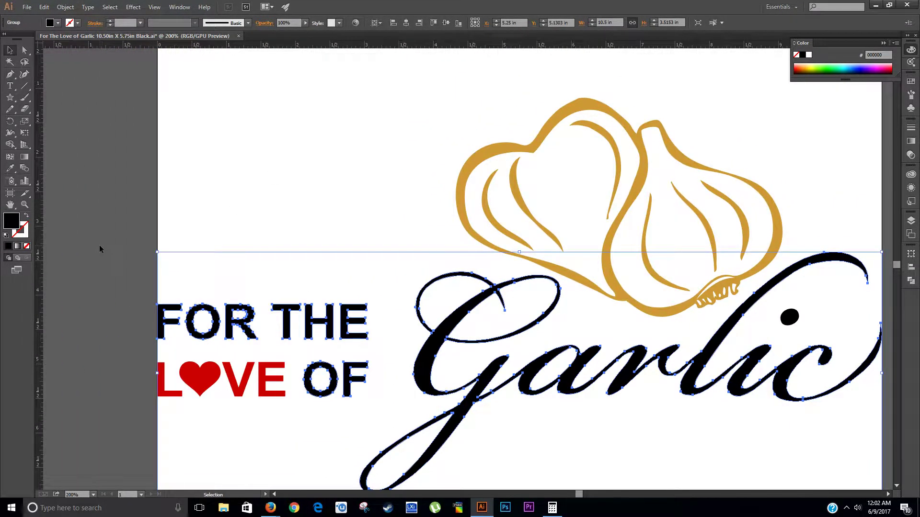
click(100, 246)
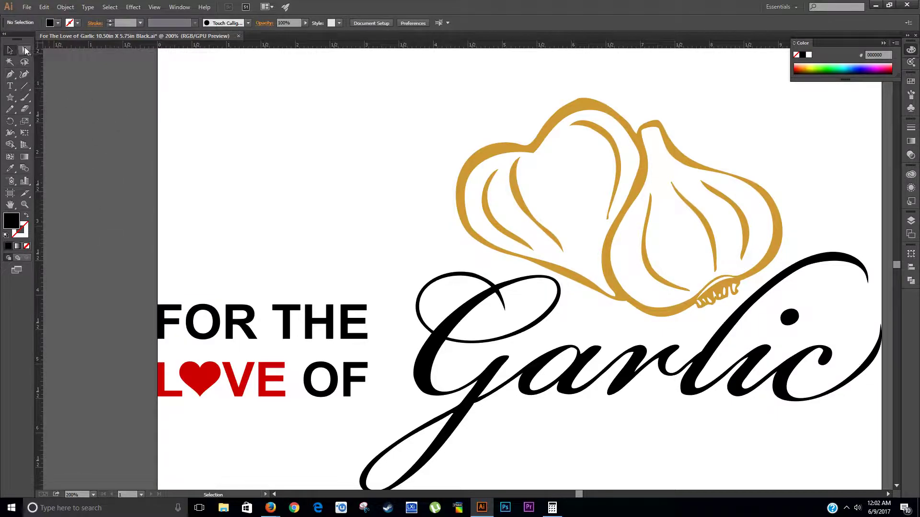
scroll(357, 246, down, 1)
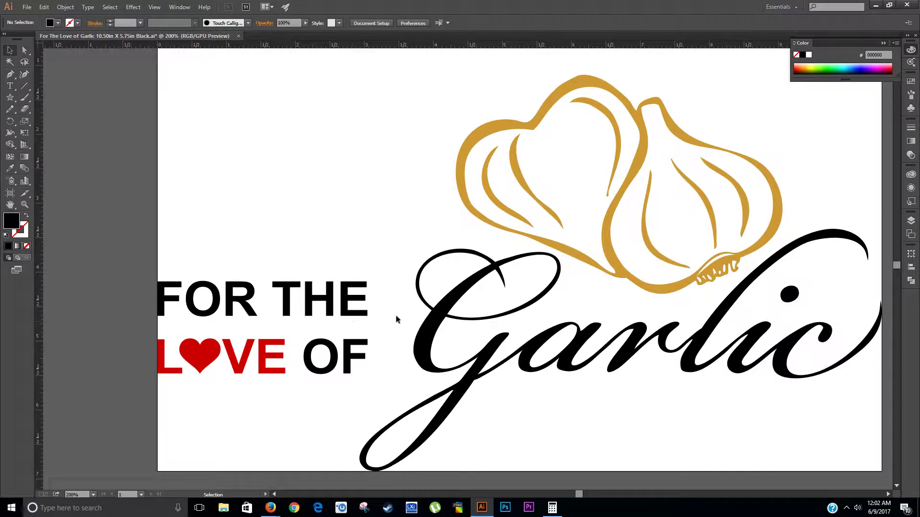
click(704, 339)
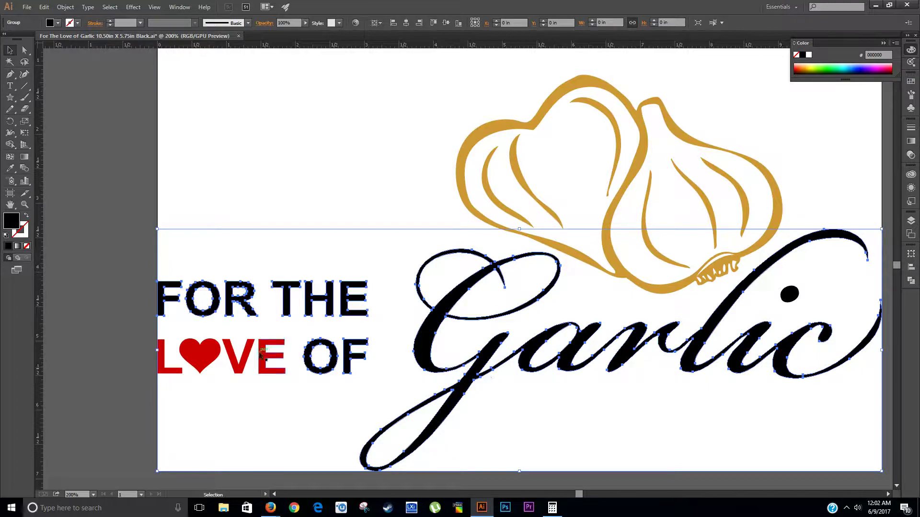
scroll(297, 287, down, 2)
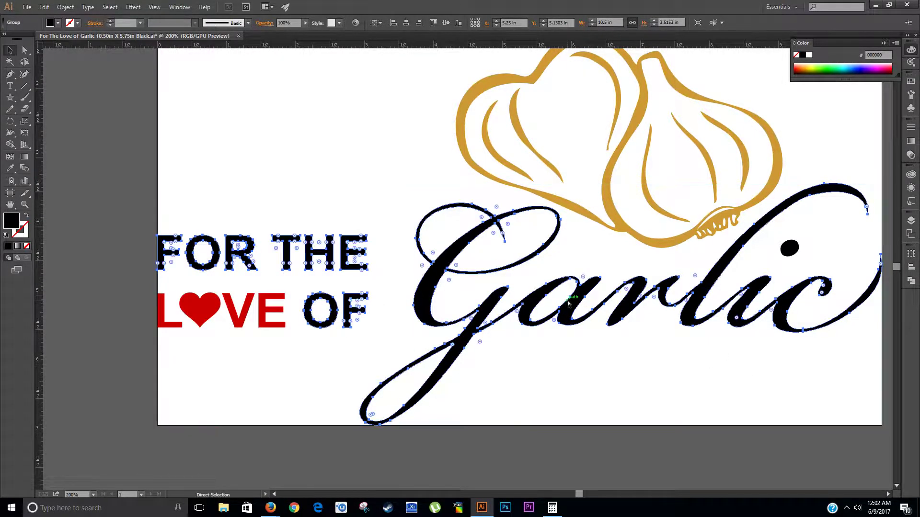
scroll(567, 303, right, 2)
scroll(567, 303, up, 3)
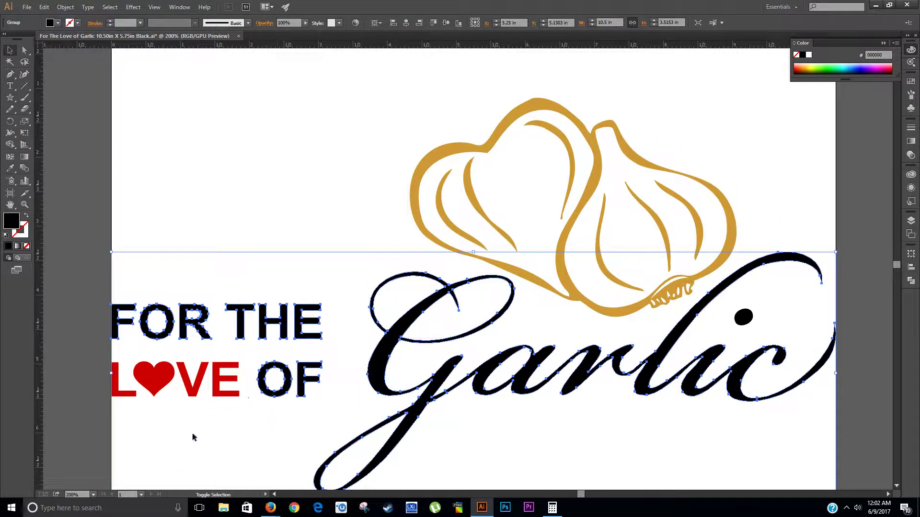
shift+click(158, 390)
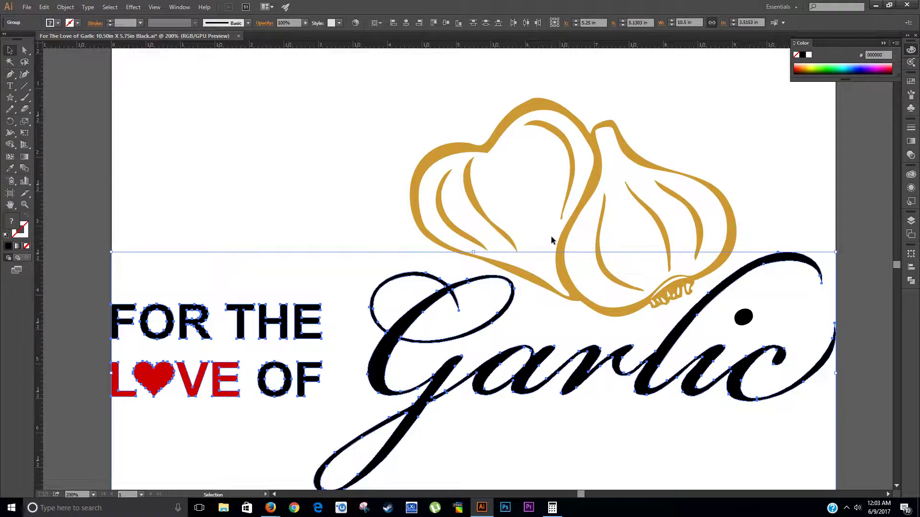
key(Delete)
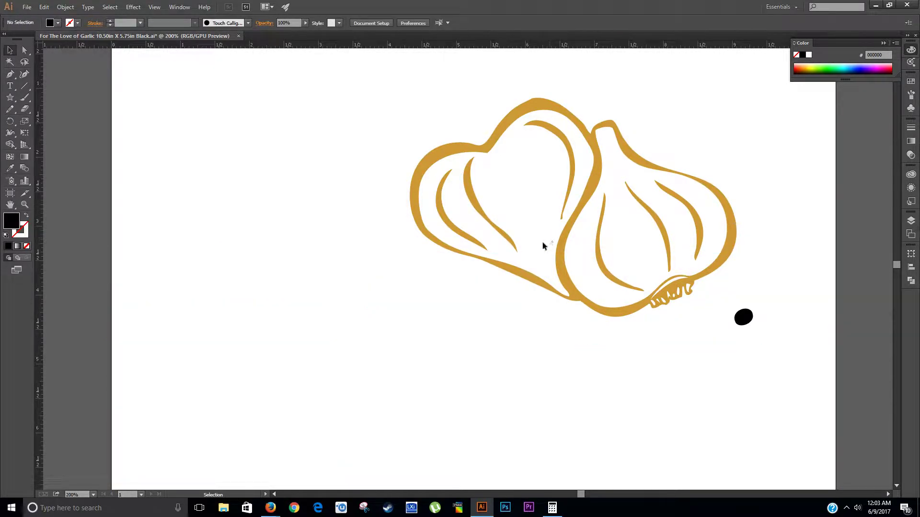
key(ctrl+z)
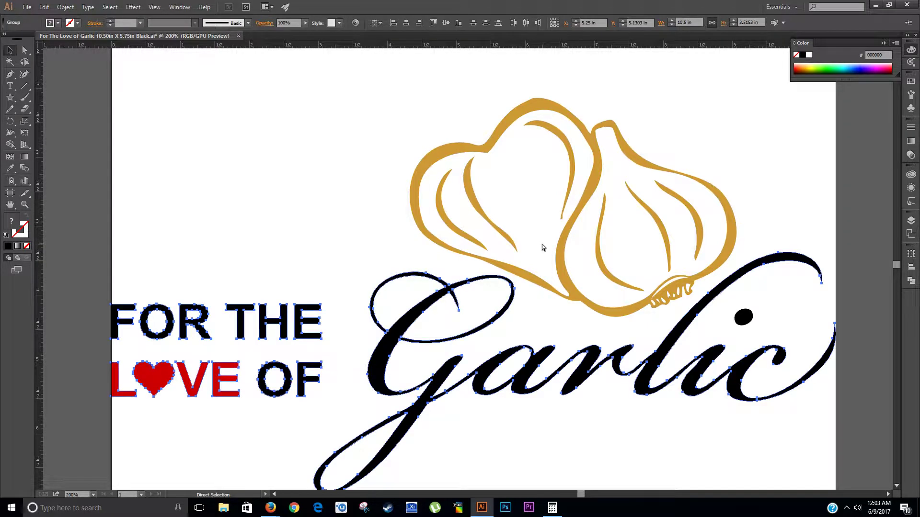
click(386, 330)
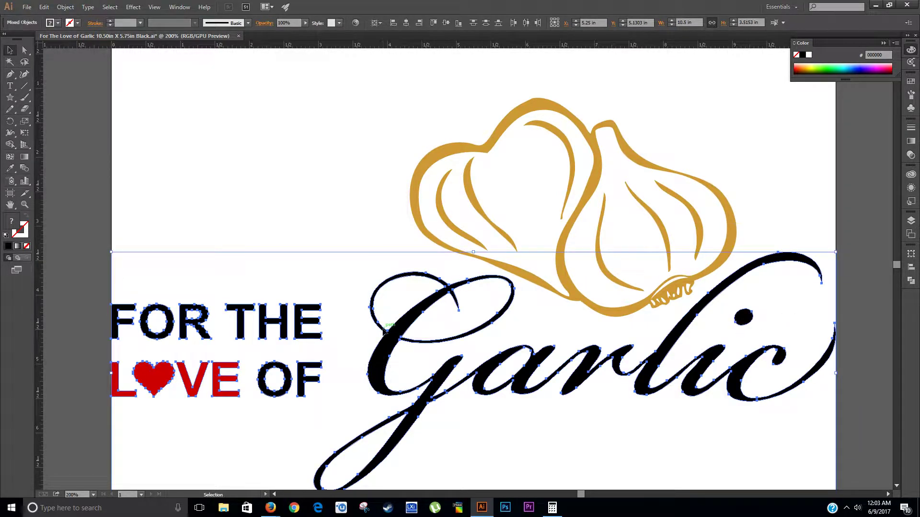
Remove all the lettering, then change the garlic bulbs' fill from gold to the black swatch
key(ctrl+shift+z)
scroll(384, 331, up, 4)
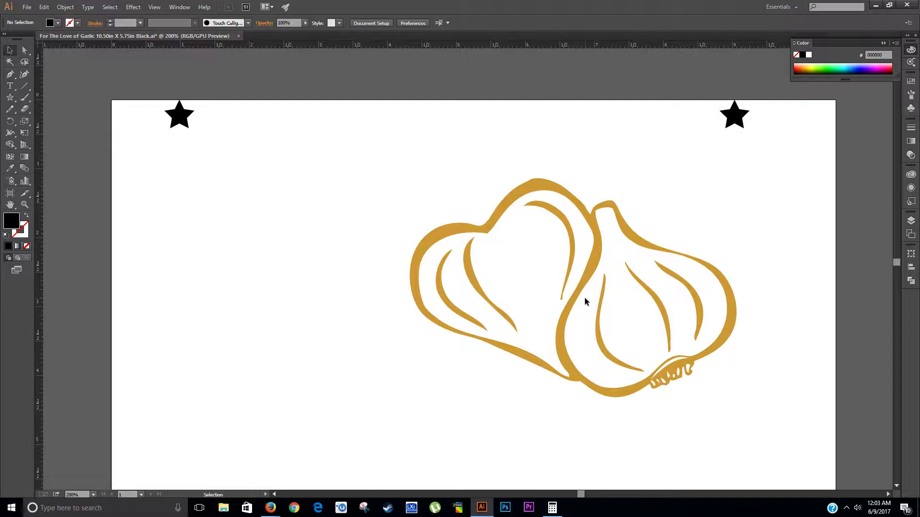
click(592, 261)
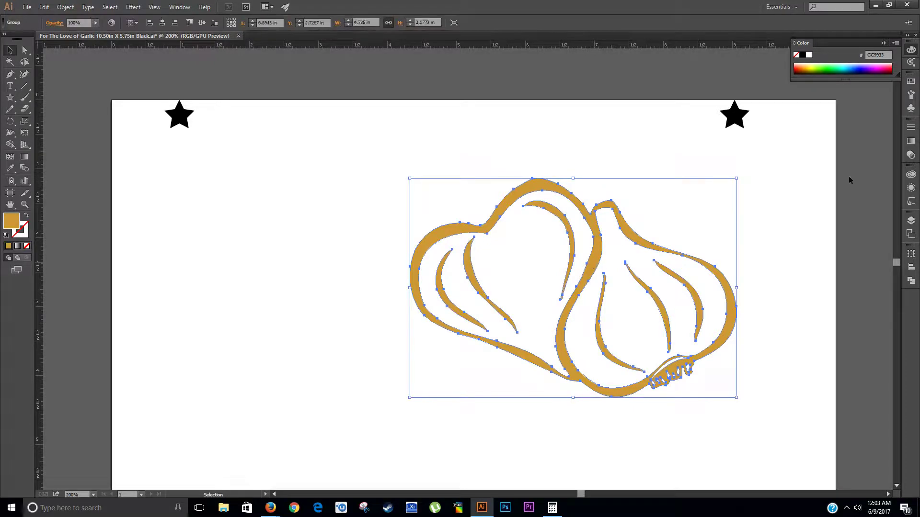
click(803, 55)
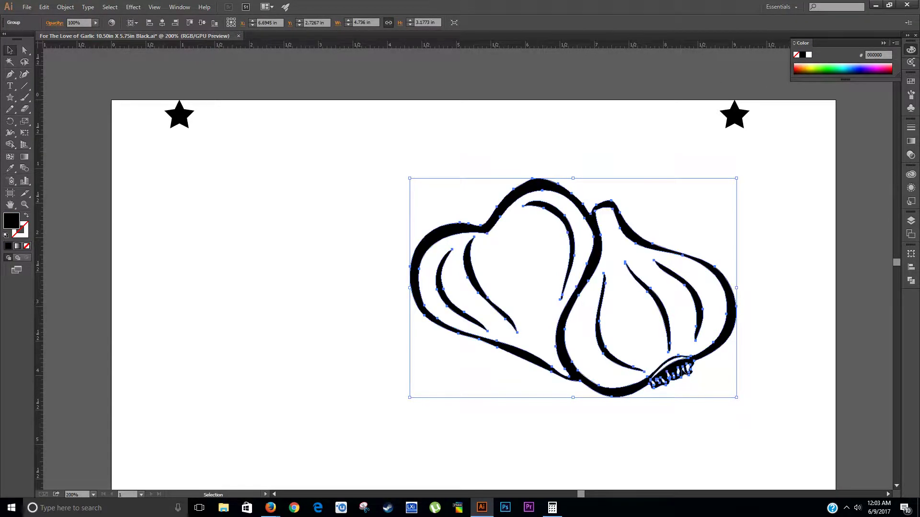
click(286, 315)
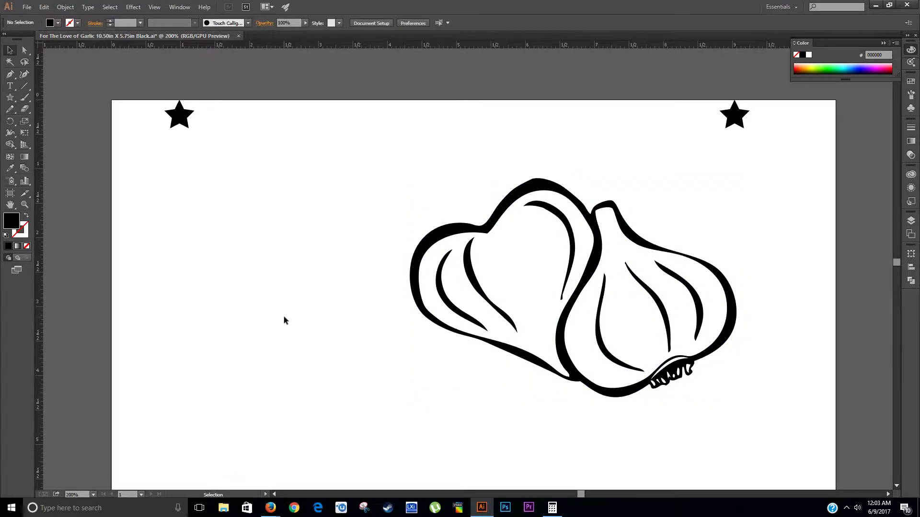
scroll(284, 316, down, 2)
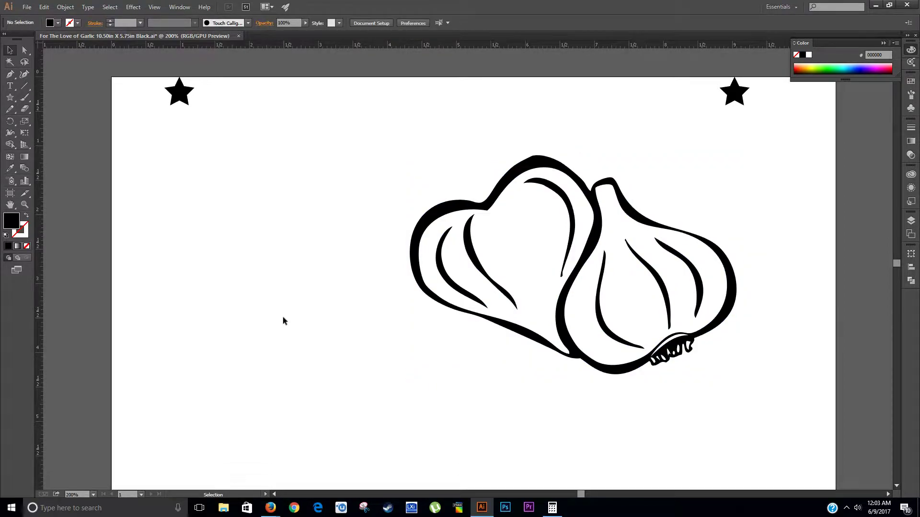
scroll(283, 321, up, 1)
scroll(281, 326, down, 2)
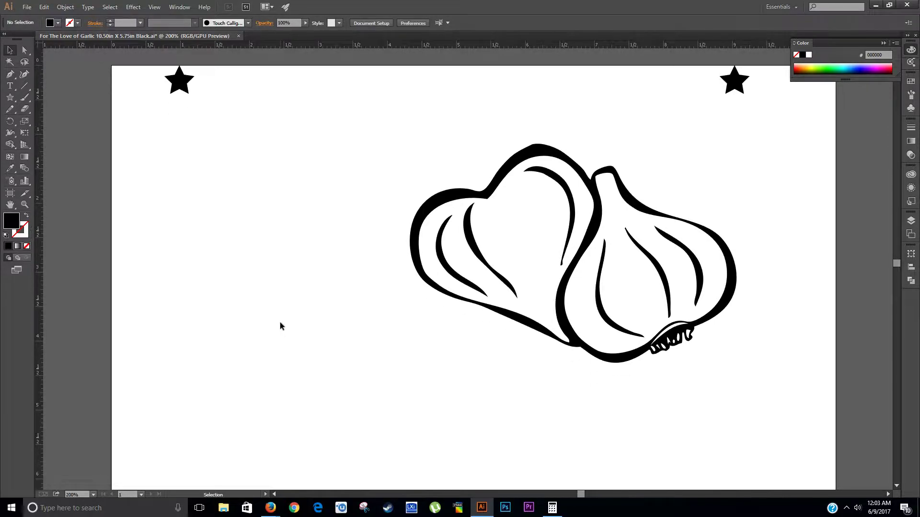
scroll(314, 390, down, 3)
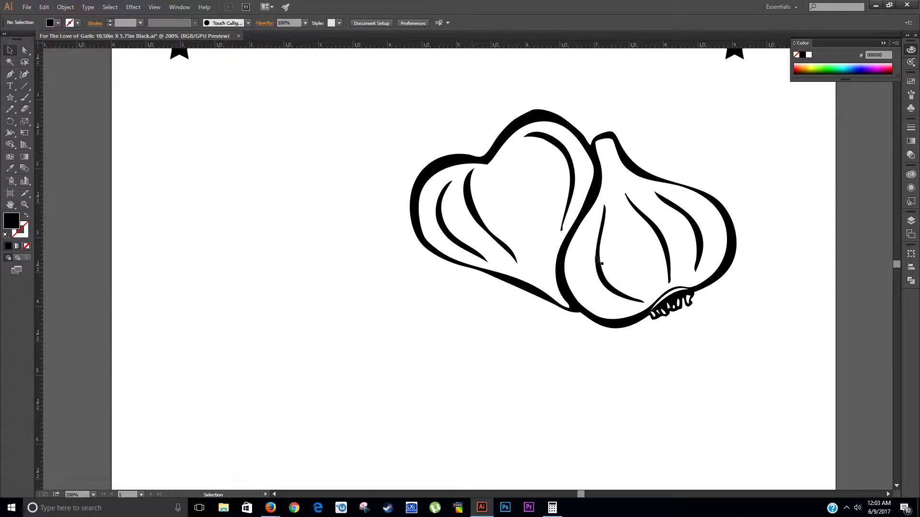
scroll(304, 455, up, 2)
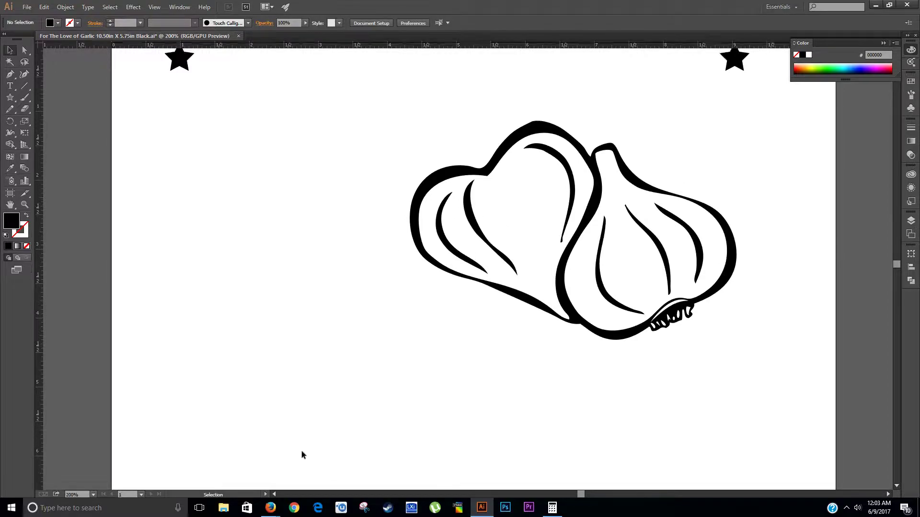
Save a copy as 'For The Love of Garlic 10.50in X 5.75in Gold.ai', replacing Black with Gold
click(27, 6)
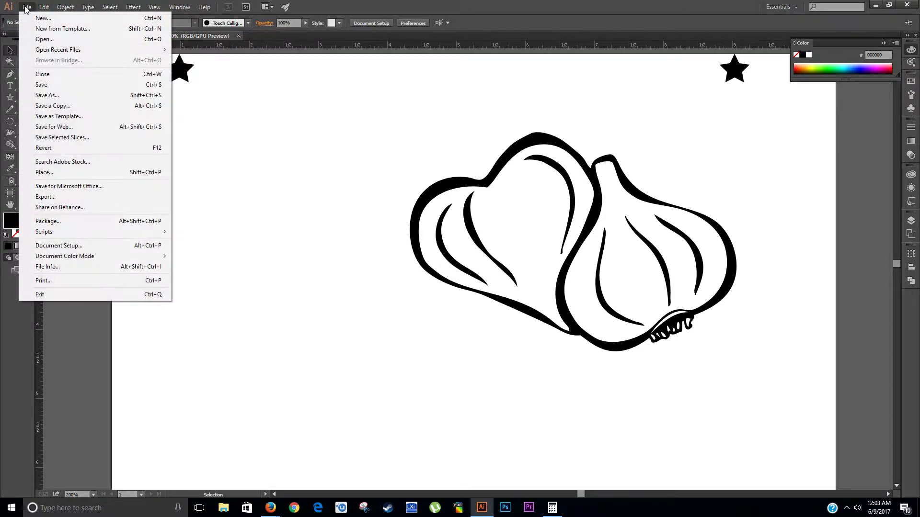
click(58, 95)
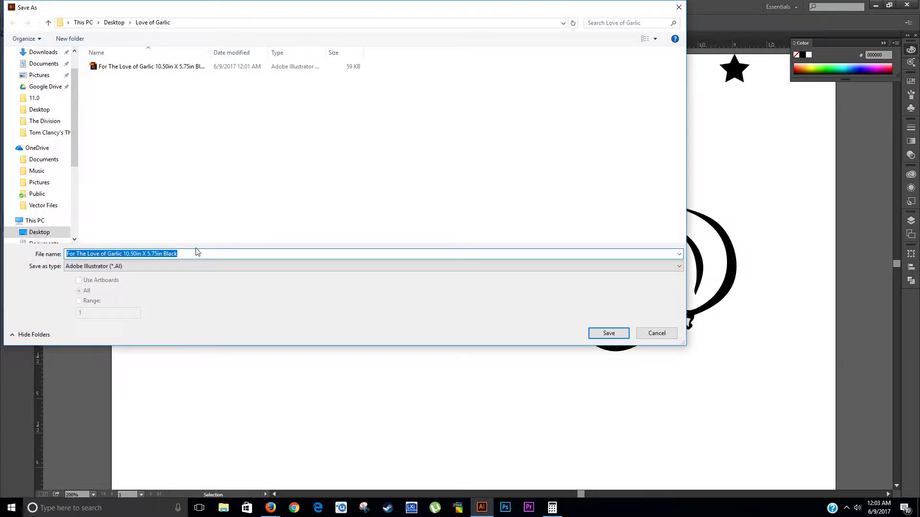
drag(183, 253, 167, 254)
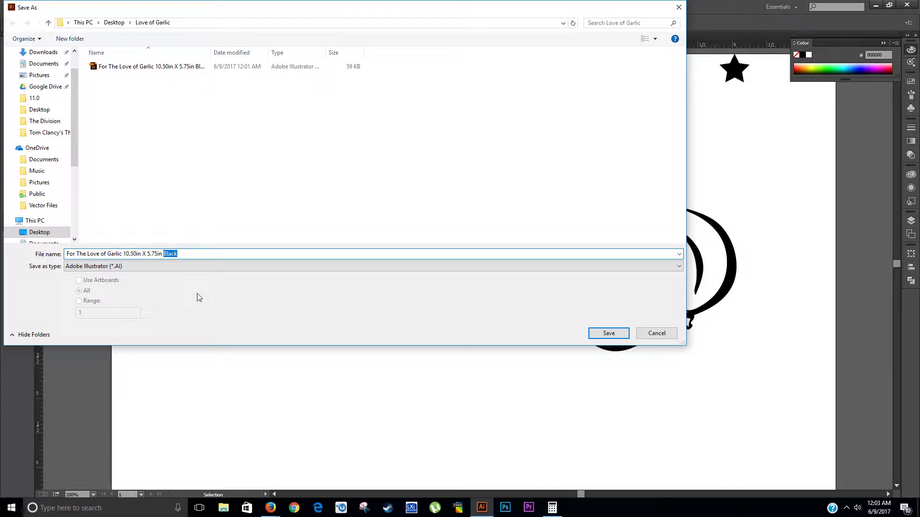
text(Gold)
click(608, 333)
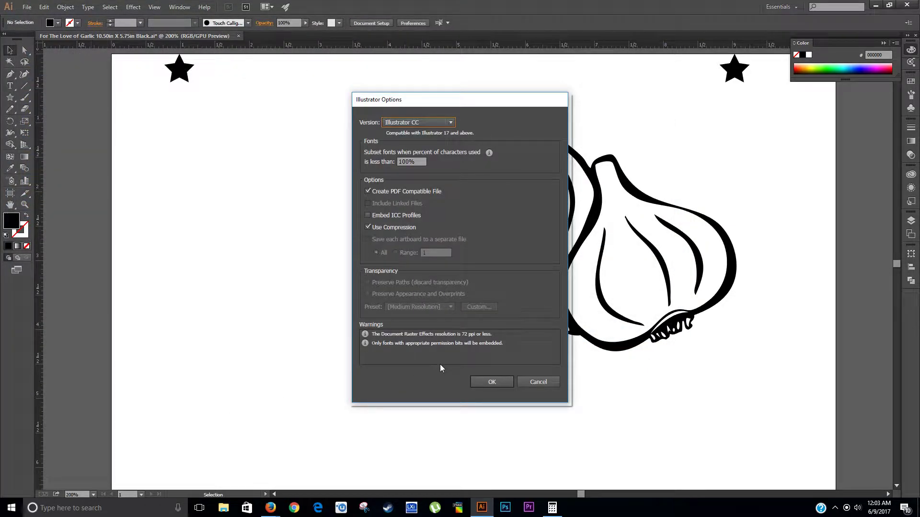
click(488, 383)
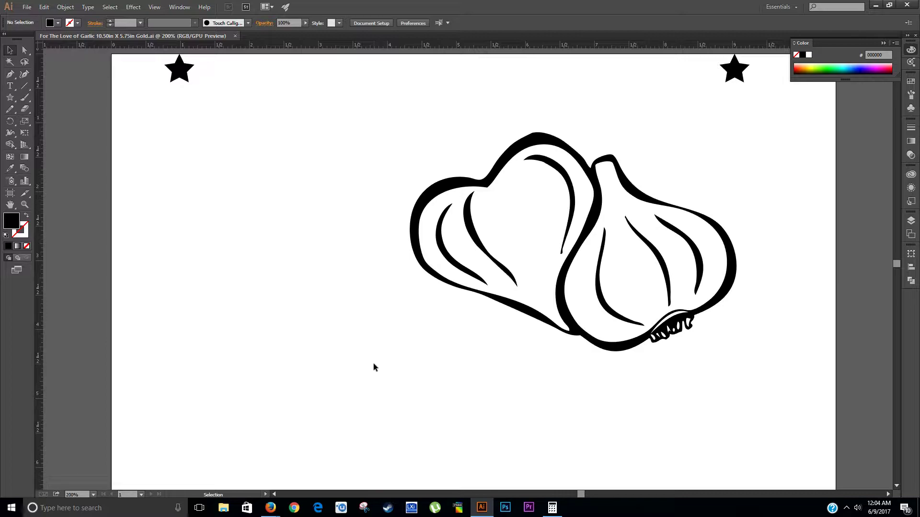
Undo back to the full-colour logo with gold garlic and black lettering
key(a)
key(ctrl+shift+z)
key(ctrl+shift+z)
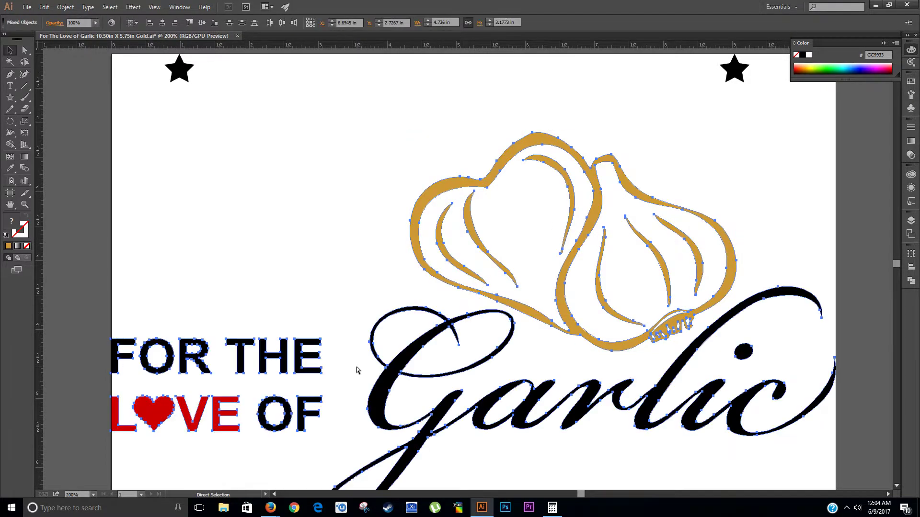
key(v)
key(ctrl+a)
scroll(228, 188, down, 1)
scroll(263, 218, left, 2)
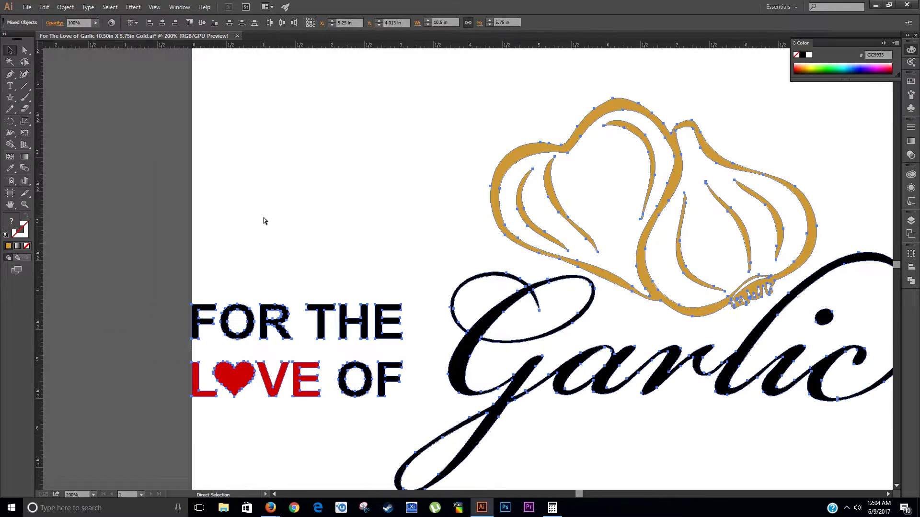
Select the garlic illustration, the black lettering and the dot of the i together
click(136, 243)
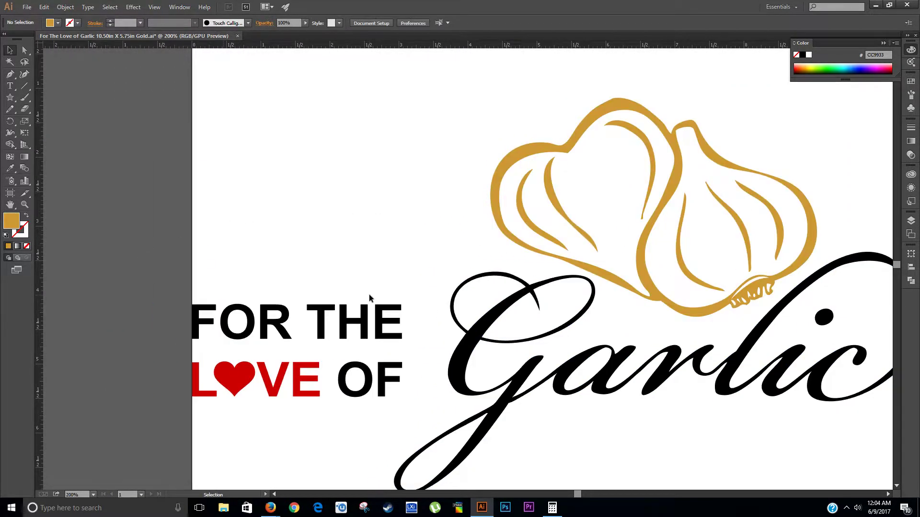
click(586, 124)
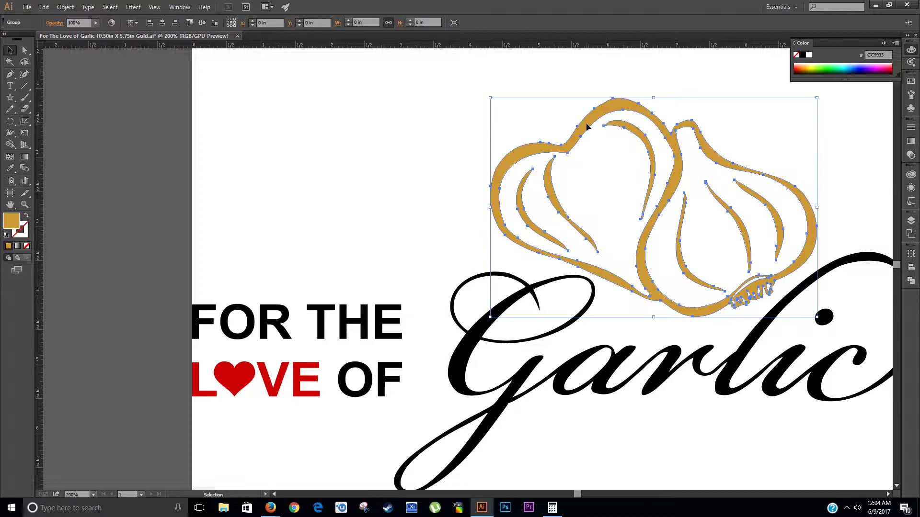
shift+click(455, 379)
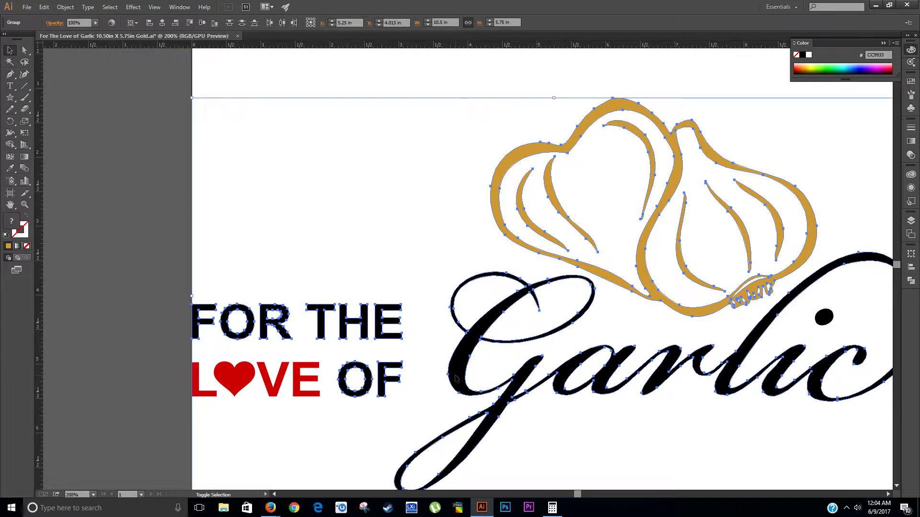
shift+click(823, 318)
Delete the garlic and black lettering, leaving only the red LOVE
key(Delete)
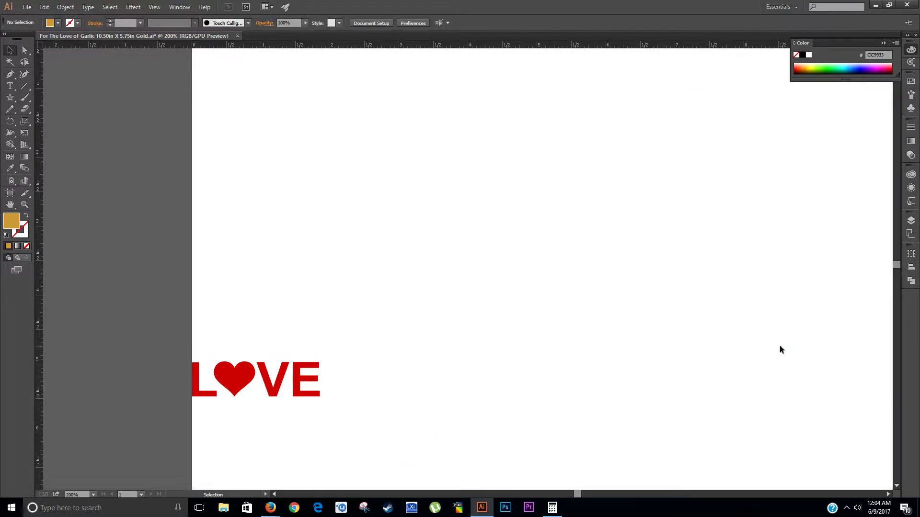
scroll(650, 334, up, 3)
scroll(651, 340, down, 1)
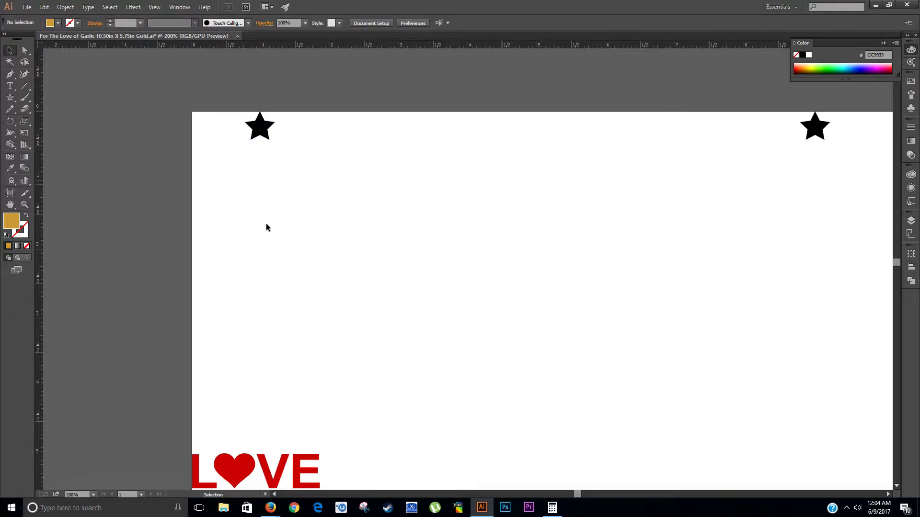
scroll(226, 373, down, 2)
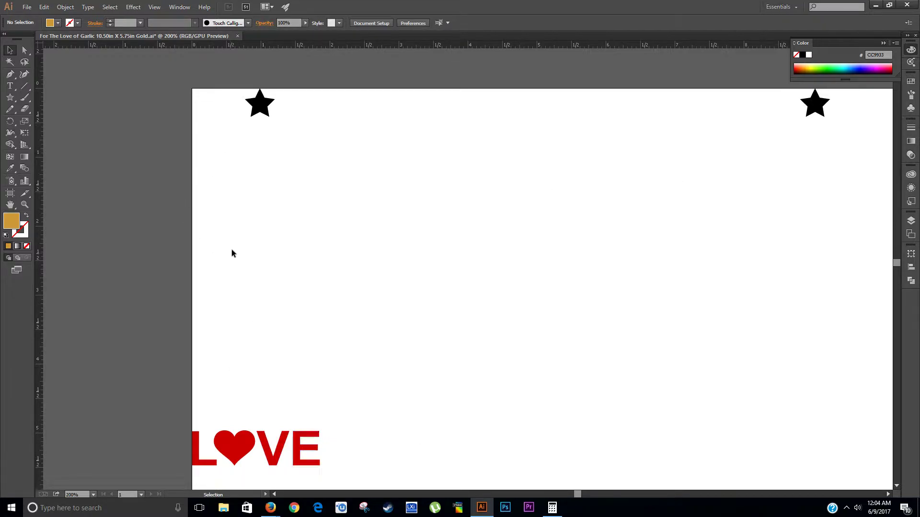
scroll(217, 231, down, 3)
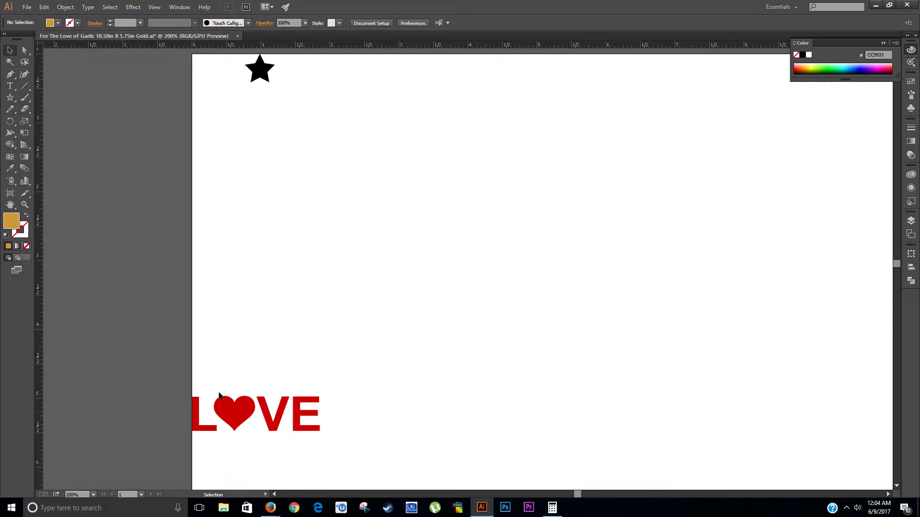
Fill the LOVE lettering with black and deselect it
drag(178, 369, 341, 453)
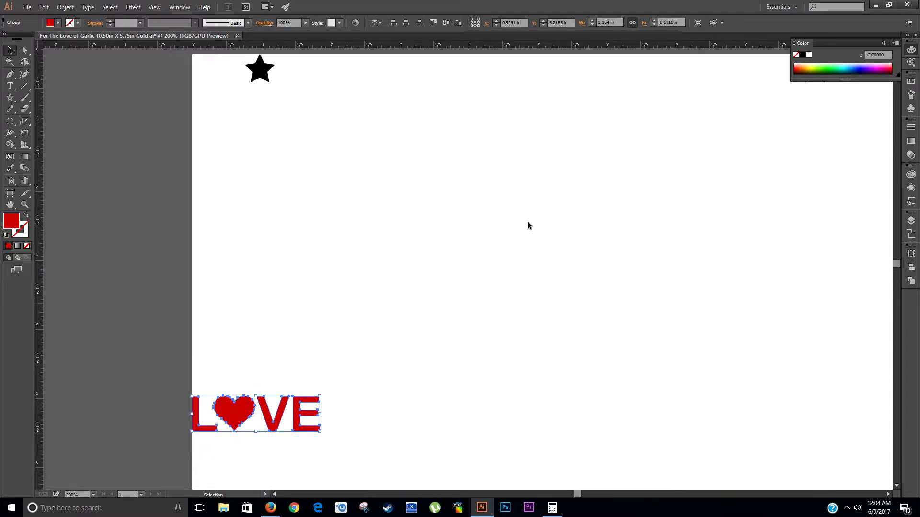
click(803, 55)
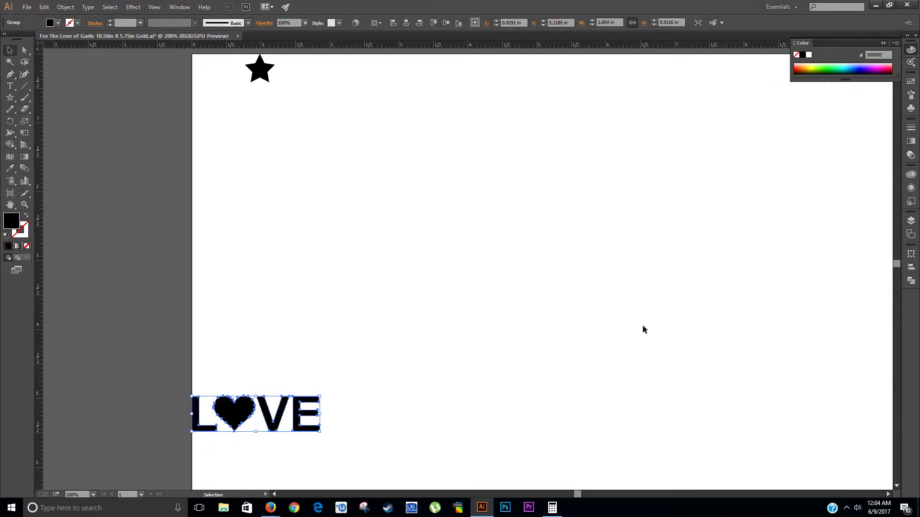
click(386, 363)
scroll(357, 401, up, 1)
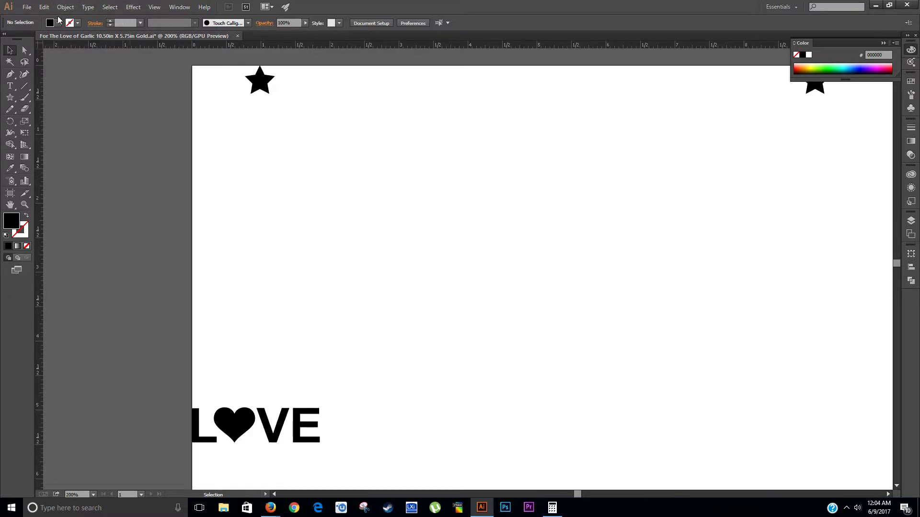
Save a copy as 'For The Love of Garlic 10.50in X 5.75in RED.ai', replacing Gold with RED
click(27, 6)
click(59, 95)
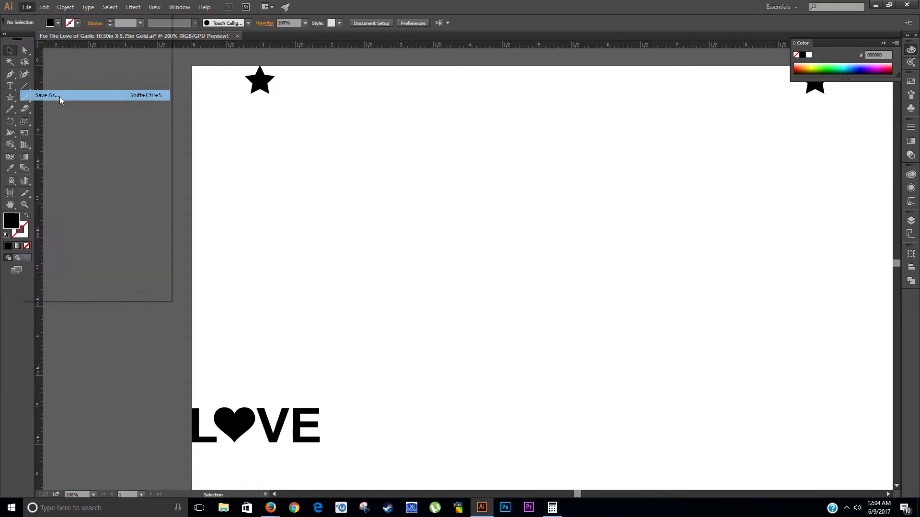
click(179, 253)
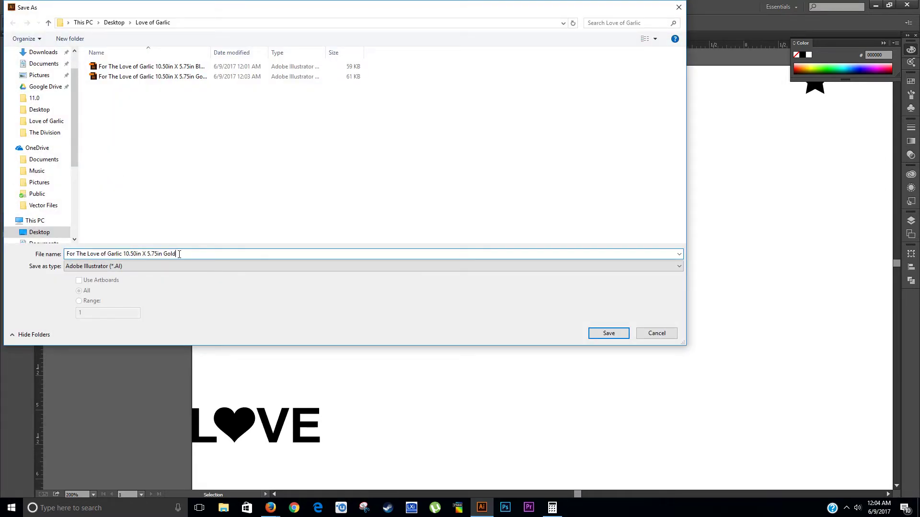
double_click(171, 254)
text(RED)
click(592, 336)
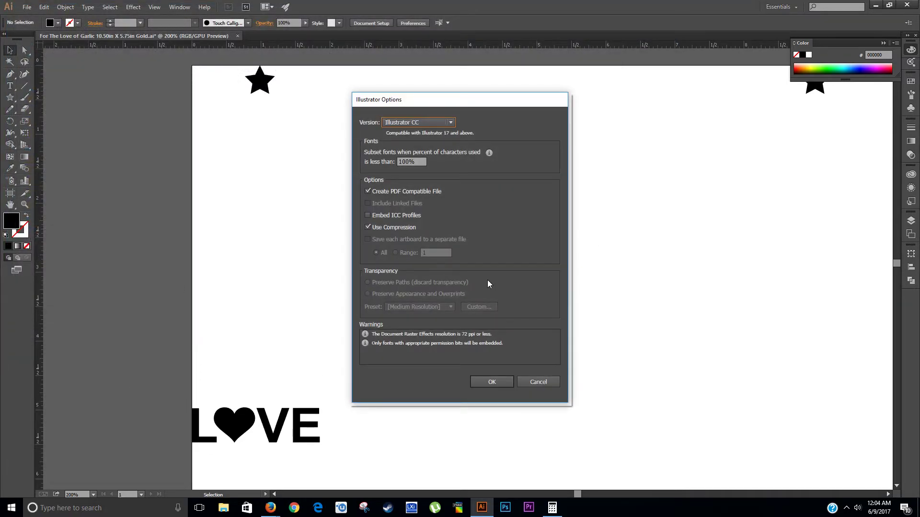
Confirm the RED.ai save options, then undo to restore the full-colour logo and deselect
click(483, 384)
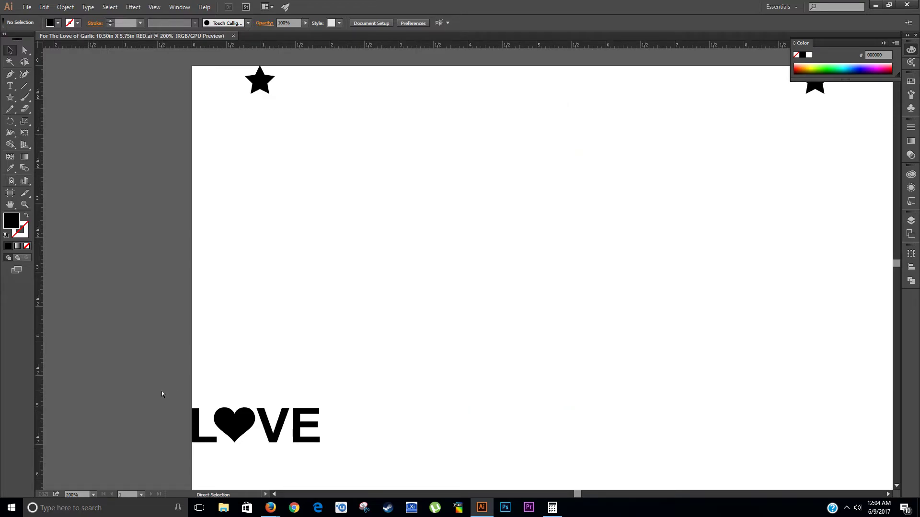
key(ctrl+a)
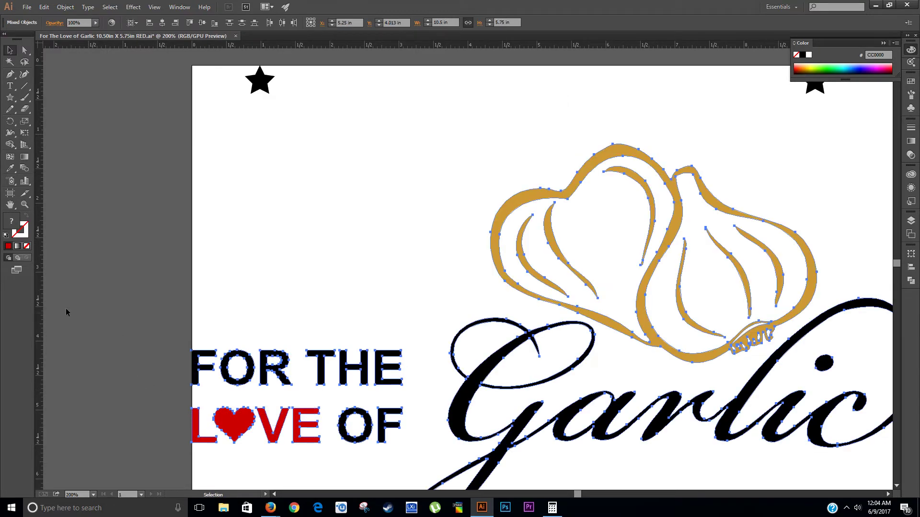
scroll(65, 311, right, 2)
scroll(64, 319, right, 1)
key(ctrl+1)
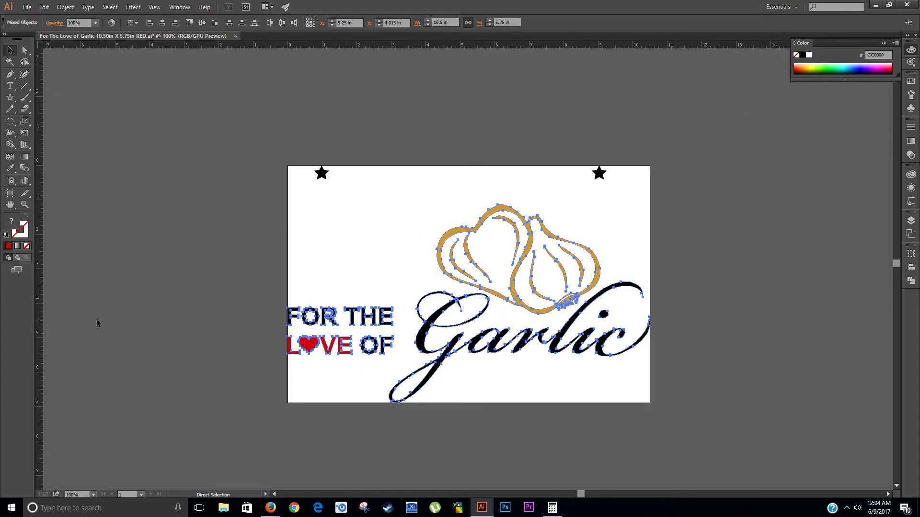
click(215, 244)
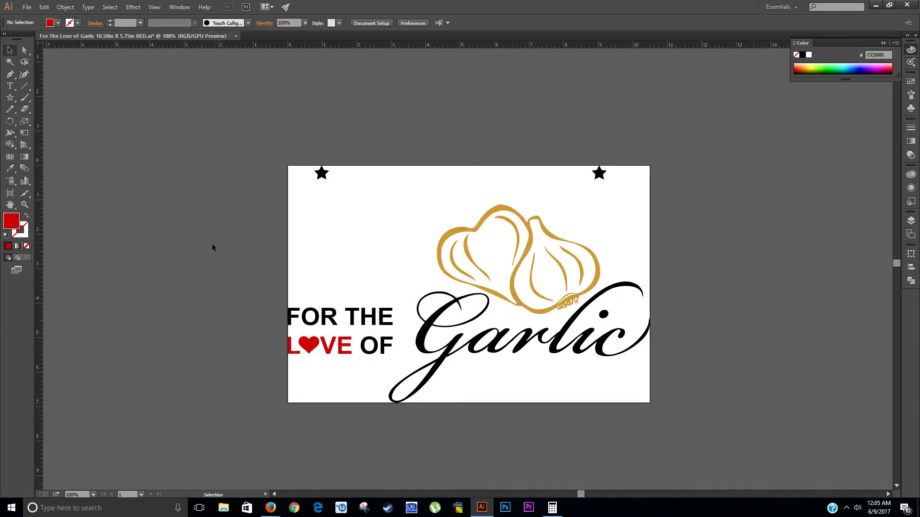
scroll(125, 169, right, 1)
scroll(165, 168, down, 1)
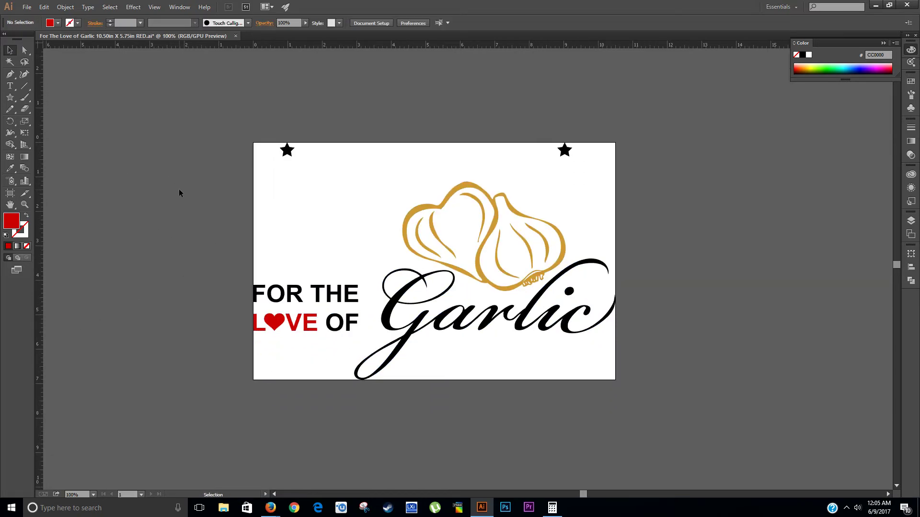